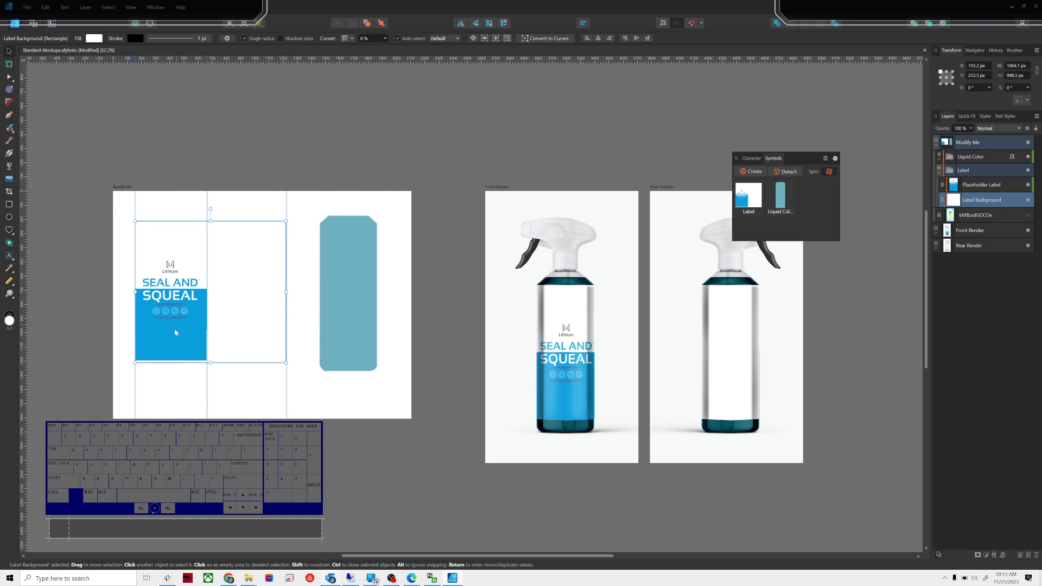
Try filling the Label Background rectangle with red, FF0707.
scroll(175, 332, "up", 4)
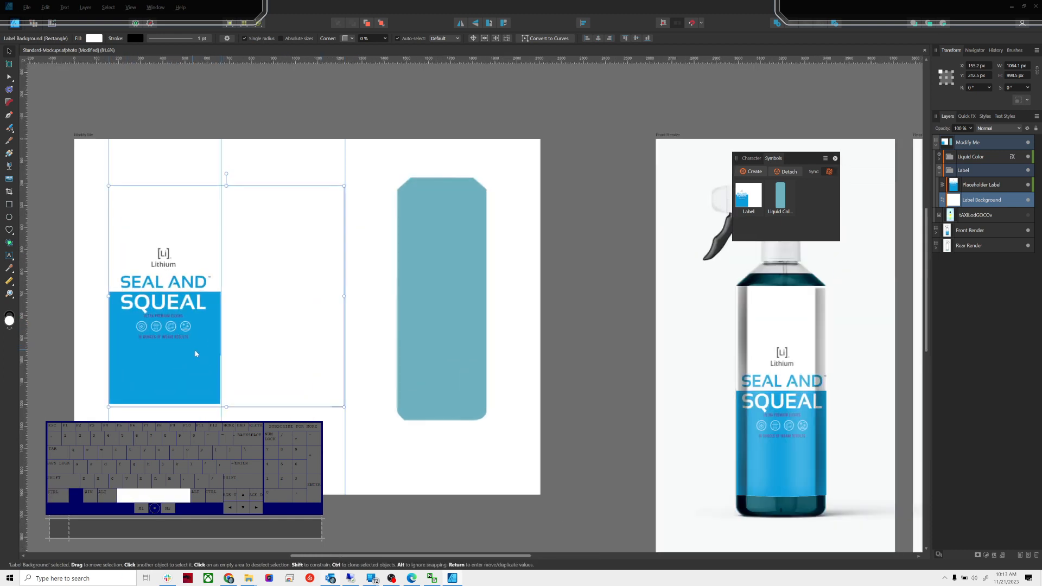
left_click_drag(196, 353, 283, 335)
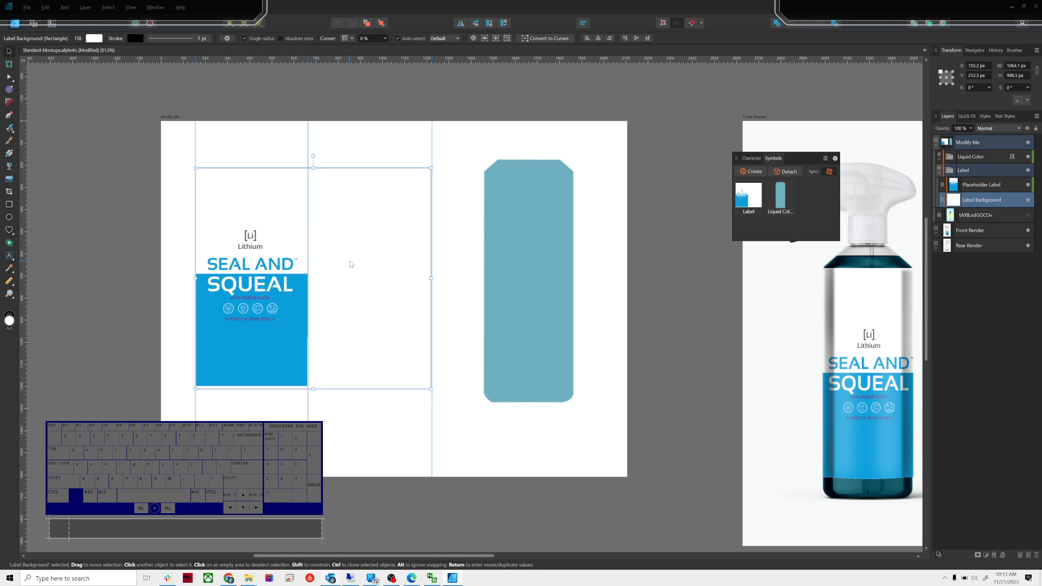
double_click(991, 199)
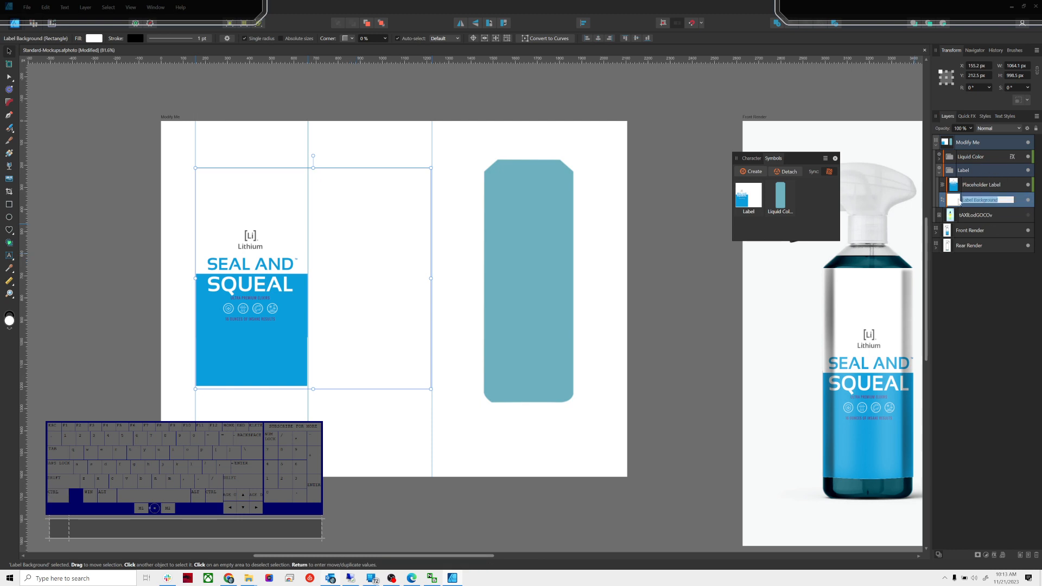
key("Return")
key("ctrl+alt+0")
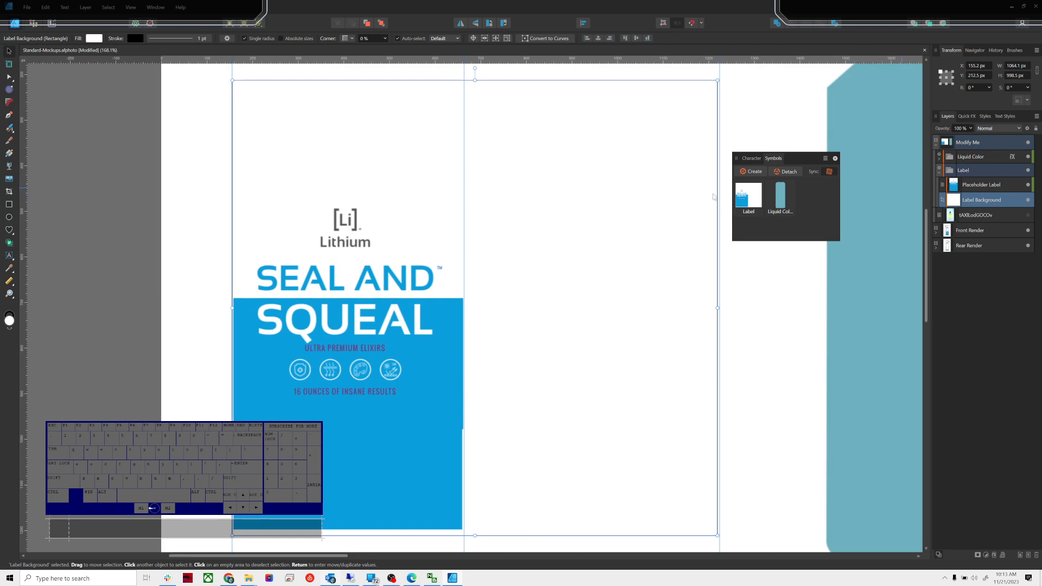
double_click(9, 320)
left_click_drag(228, 277, 284, 262)
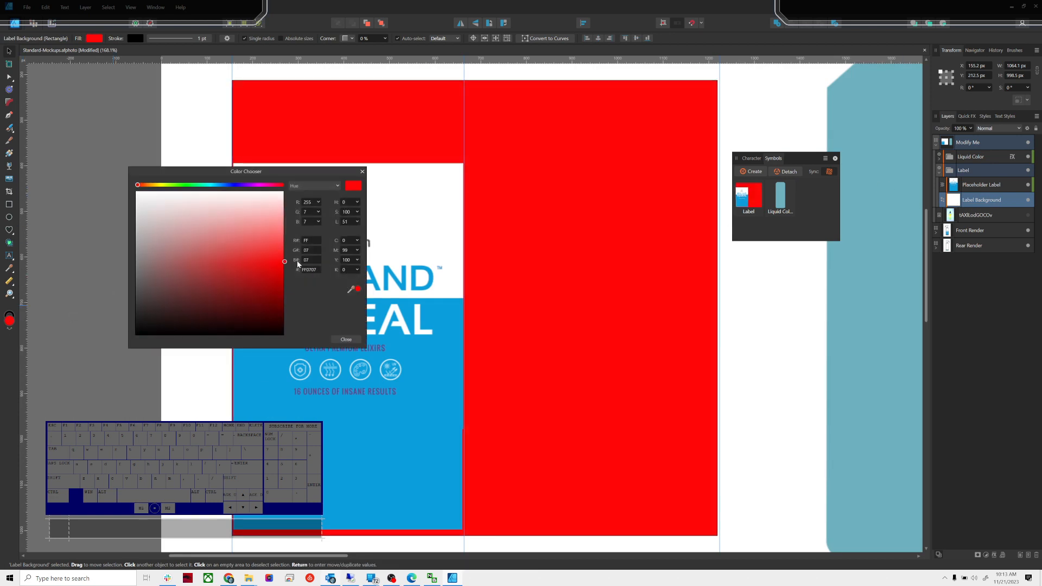
left_click(362, 172)
scroll(506, 234, "down", 1)
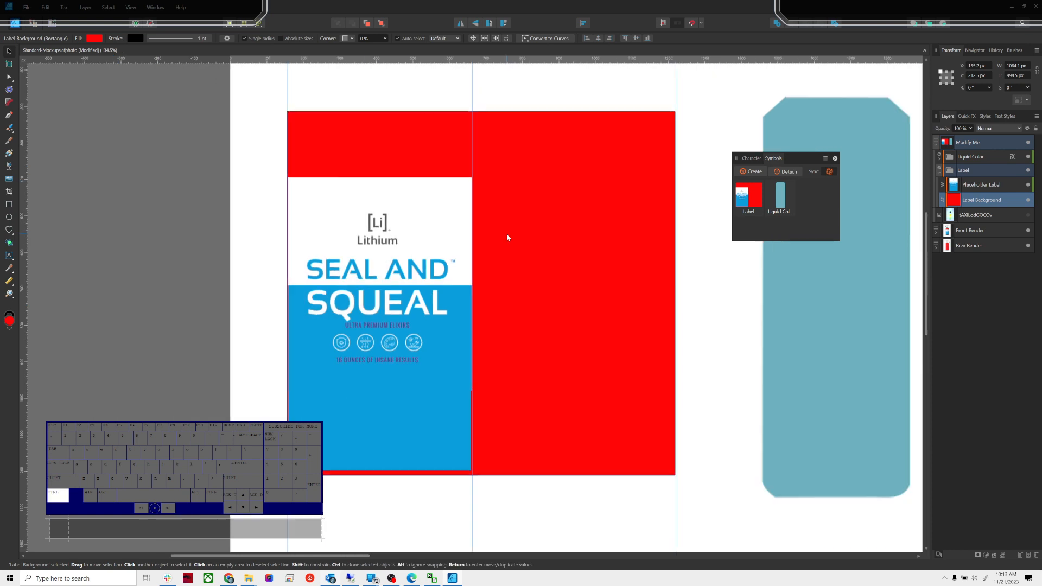
Preview the Multiply blend mode on the Placeholder Label layer, leaving it set to Normal.
left_click_drag(514, 237, 409, 237)
left_click(969, 184)
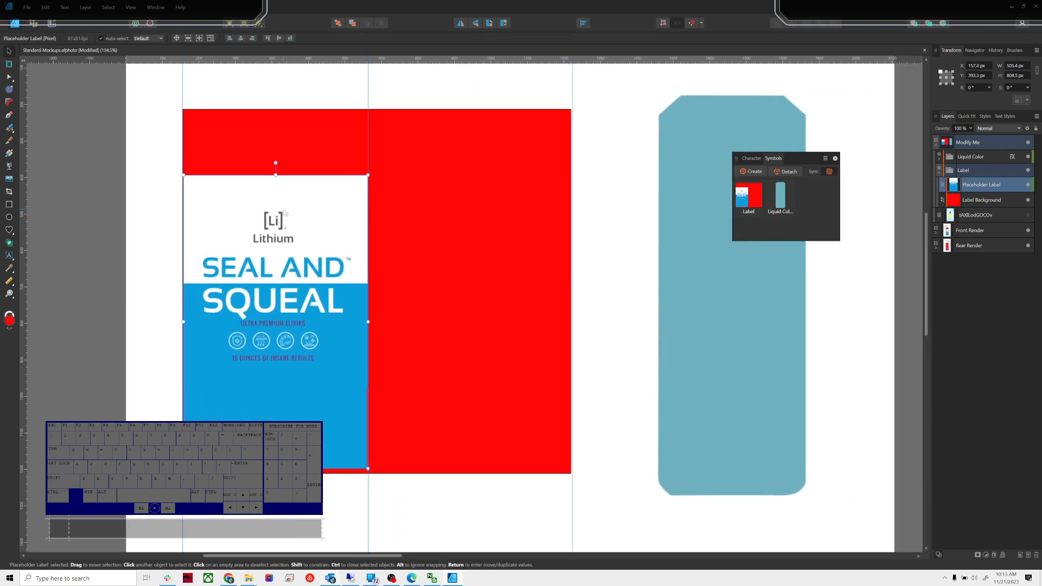
left_click(981, 131)
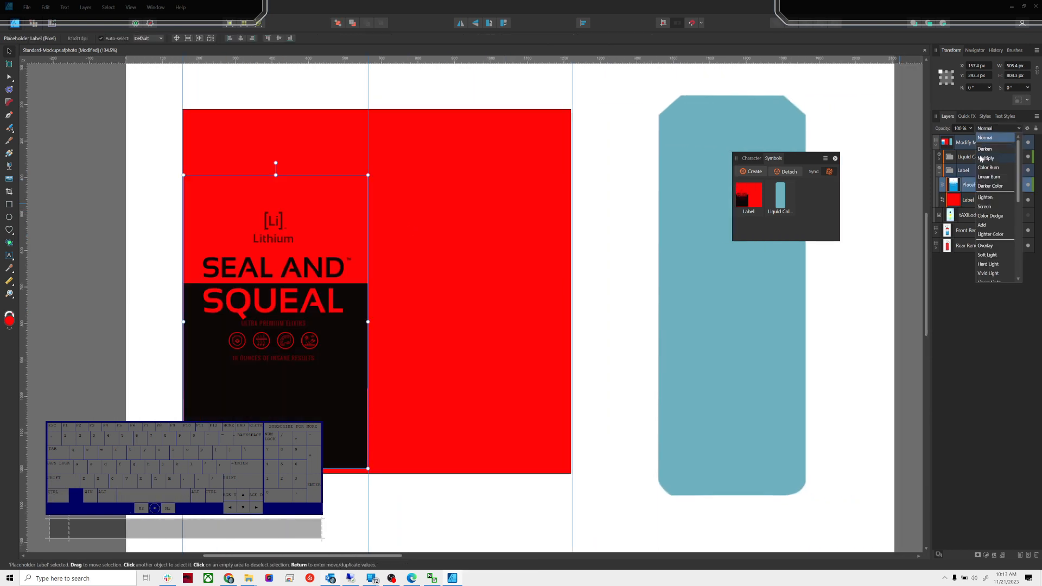
left_click(981, 135)
Undo the red fill on the Label Background rectangle.
scroll(625, 344, "down", 1)
scroll(625, 344, "down", 1)
left_click_drag(443, 342, 546, 341)
key("ctrl+z")
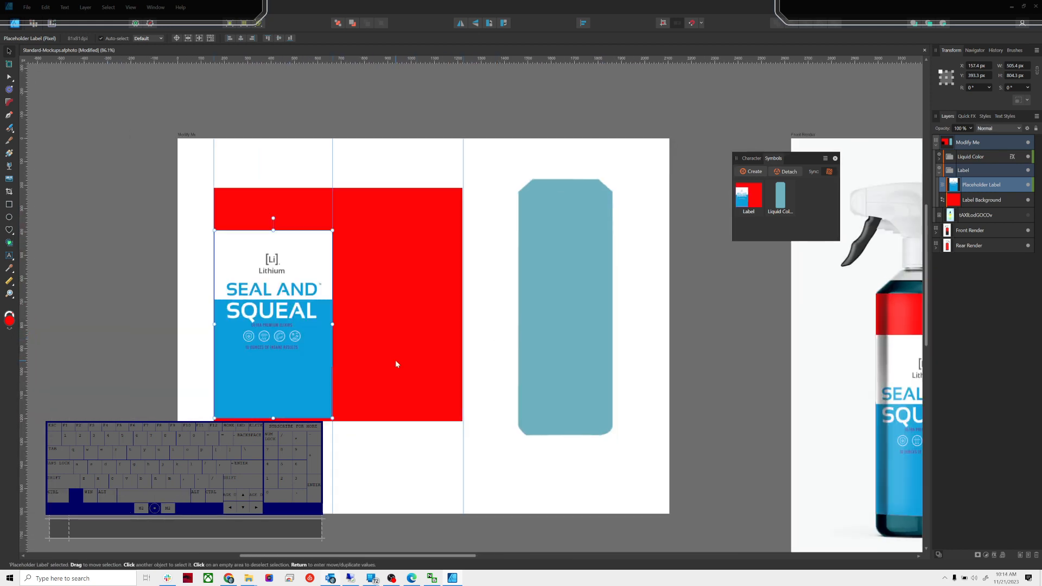
left_click(357, 367)
key("ctrl+z")
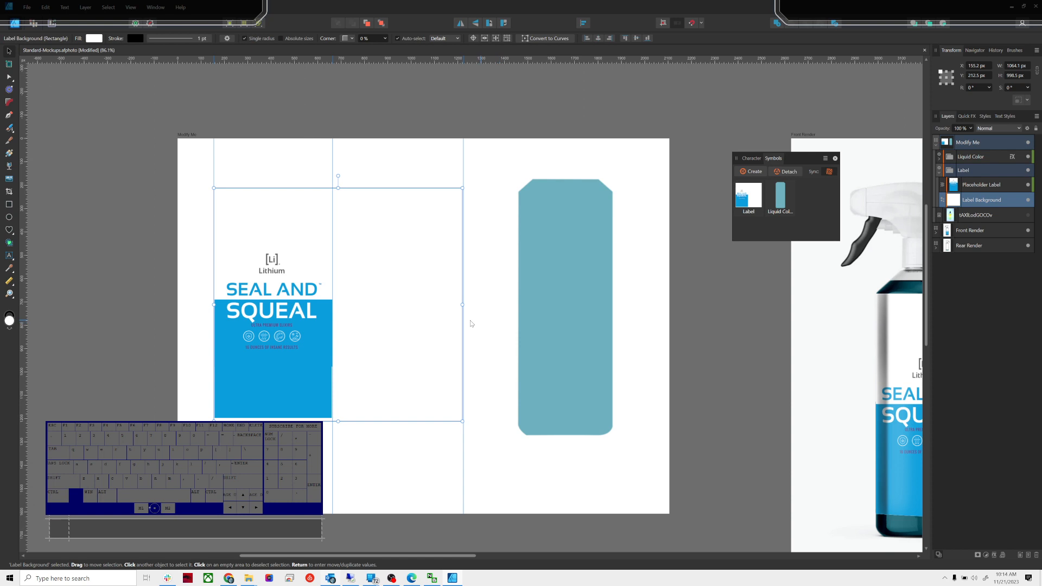
Try moving the whole Label symbol slightly down on the Modify Me artboard, and undo the move.
left_click(323, 346)
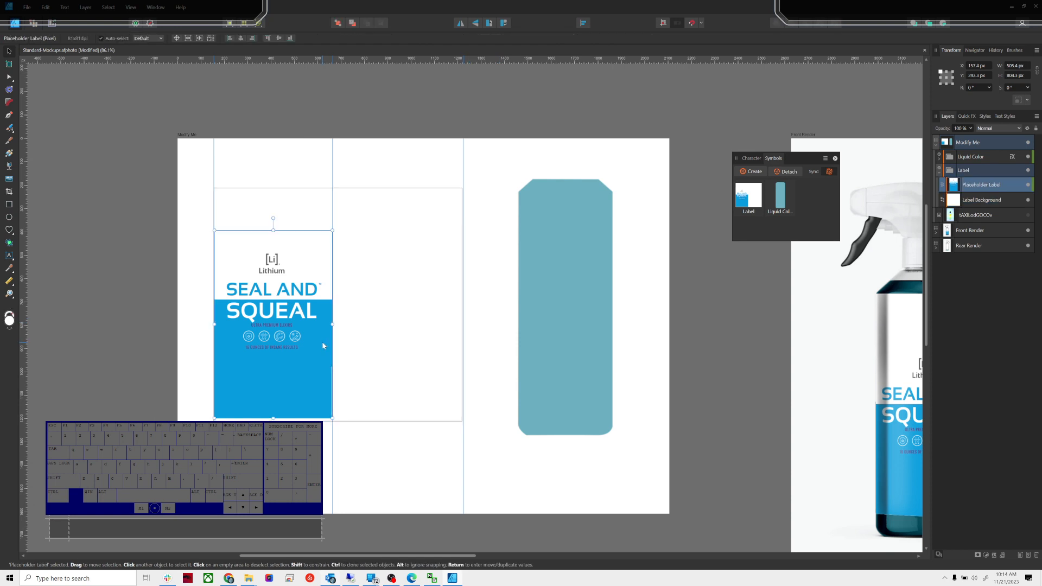
left_click(990, 177)
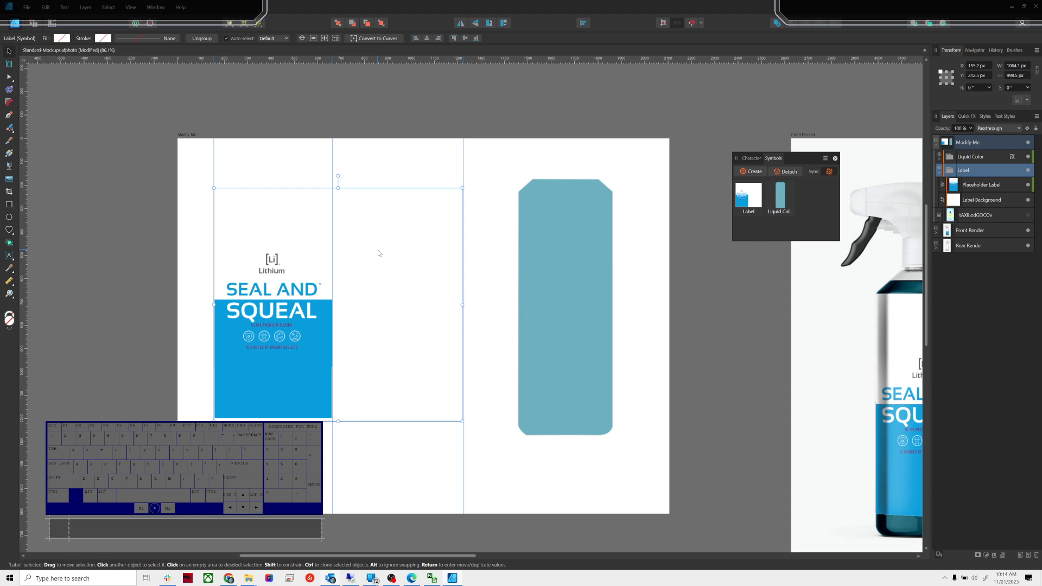
mouse_move(379, 253)
left_mouse_down()
mouse_move(362, 269)
mouse_move(329, 255)
mouse_move(394, 260)
mouse_move(368, 260)
mouse_move(386, 262)
mouse_move(373, 268)
left_mouse_up()
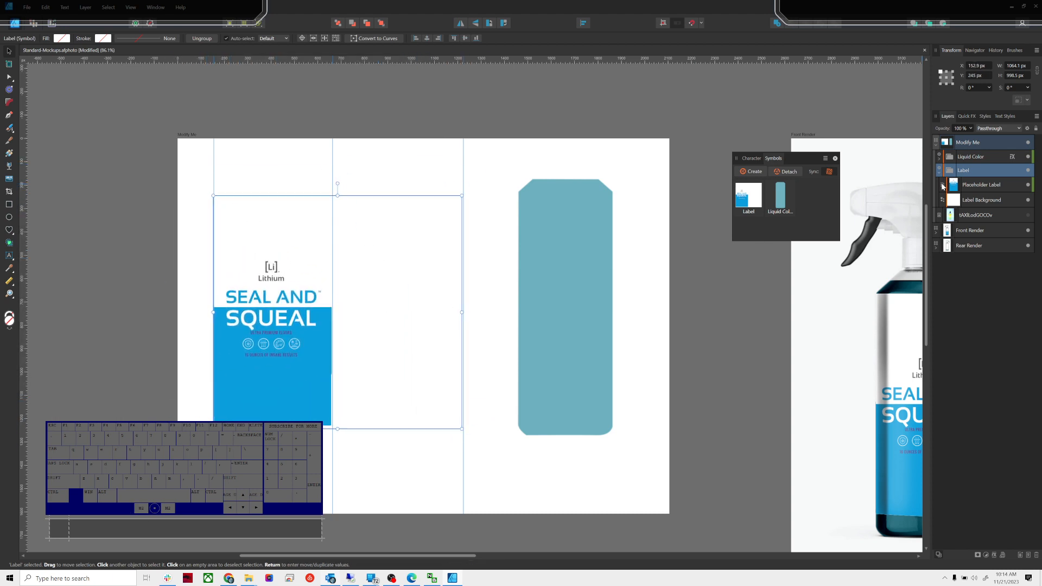
key("ctrl+z")
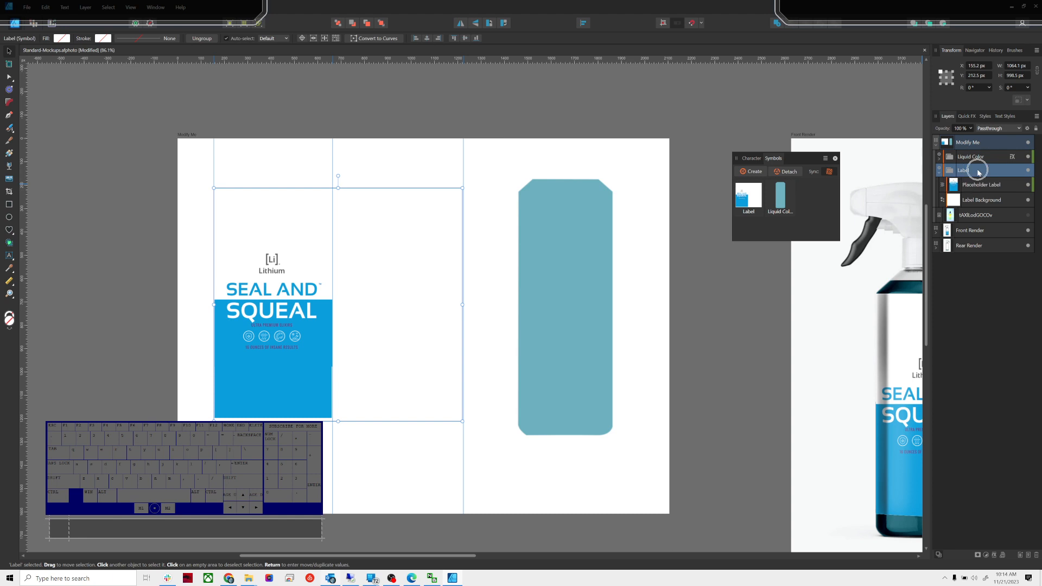
Place the BL-FilmFest-SPRITE_Souvenir_Phantom copy 6 image from the Downloads folder into the Label symbol, directly above Placeholder Label.
left_click(978, 186)
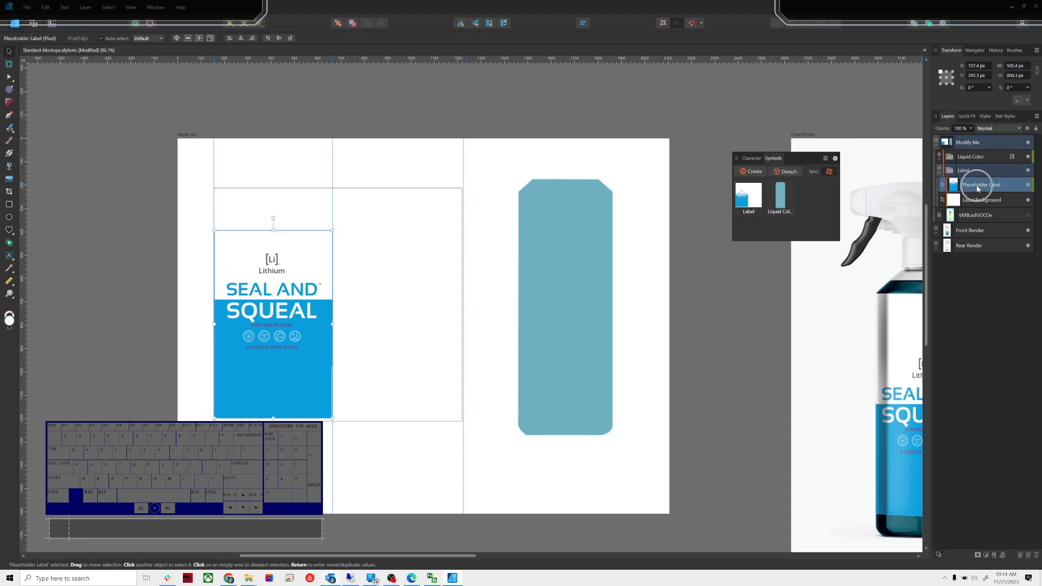
key("ctrl")
key("space")
left_click_drag(771, 280, 535, 232)
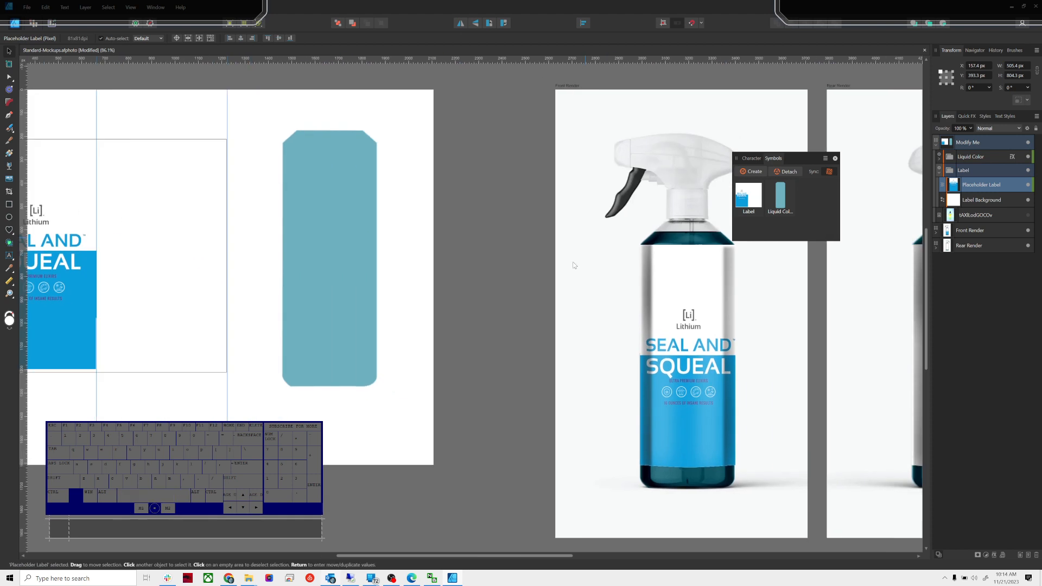
key("space")
left_click_drag(226, 297, 455, 298)
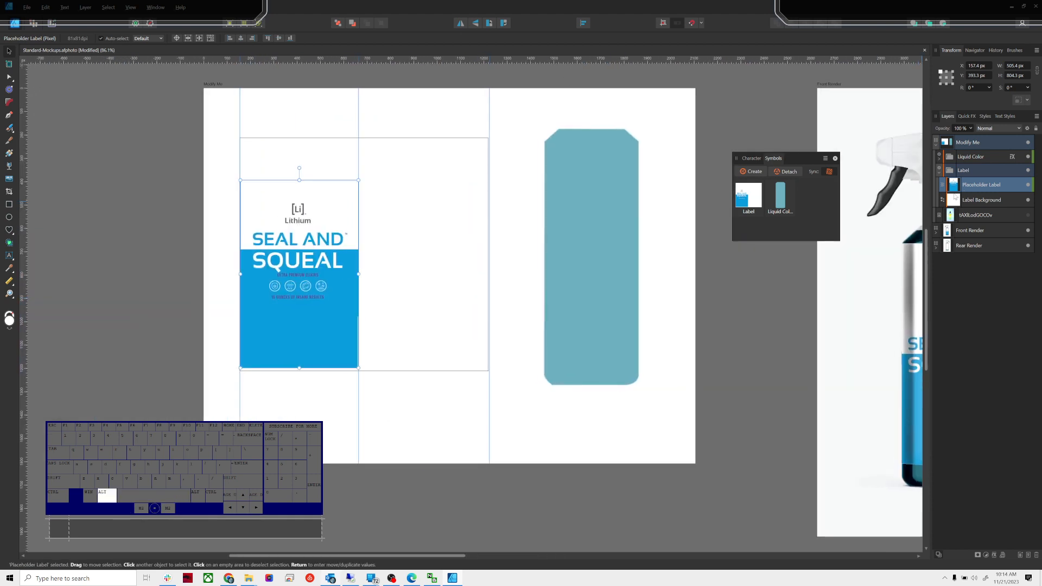
key("alt+Tab")
left_click(365, 259)
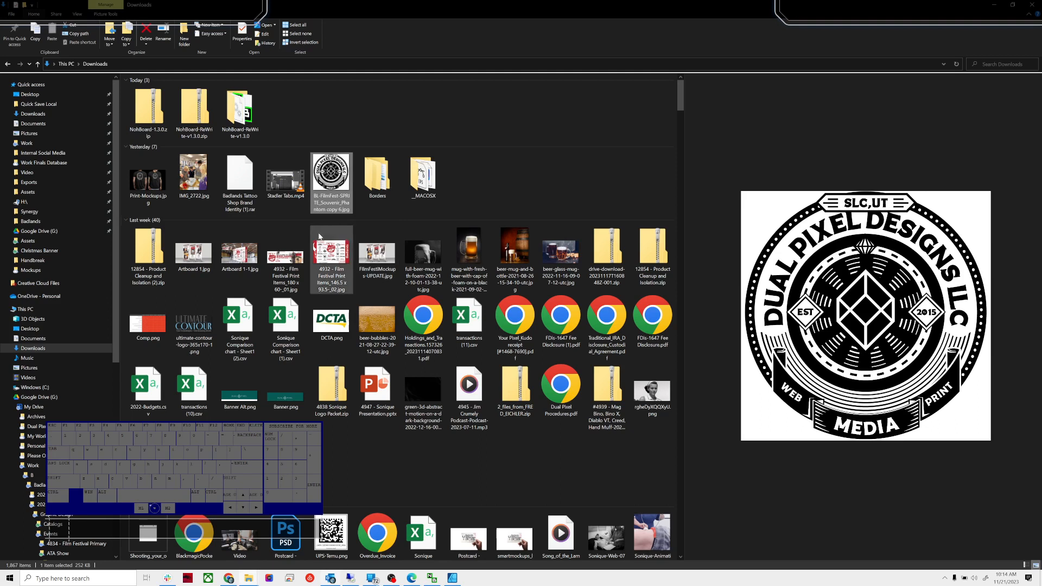
left_click_drag(336, 179, 361, 256)
key("alt+Tab")
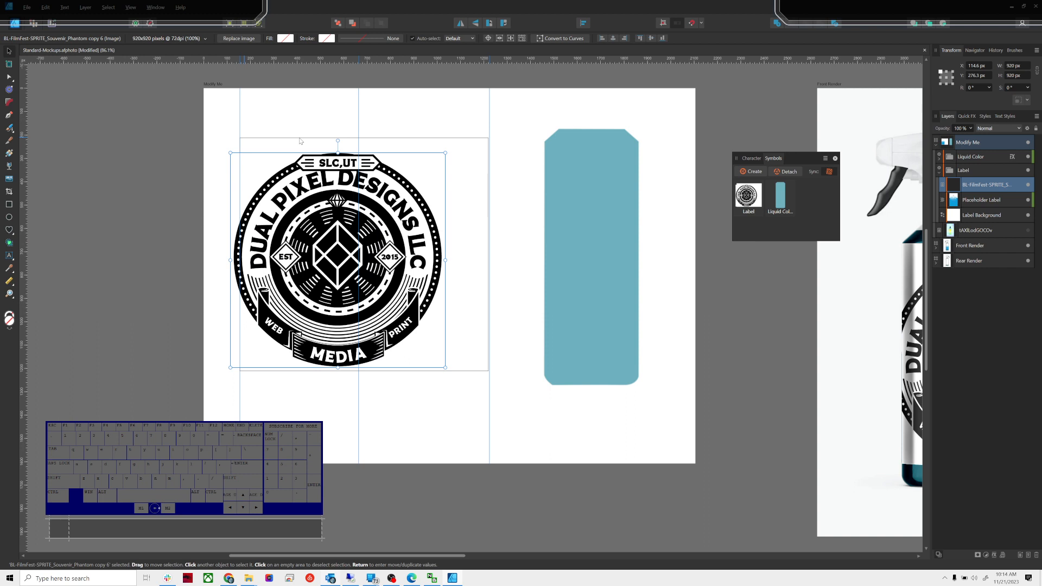
Enlarge the logo image to about 1002 px square to match the label height, and centre it between the first two vertical guides.
left_click_drag(403, 217, 410, 216)
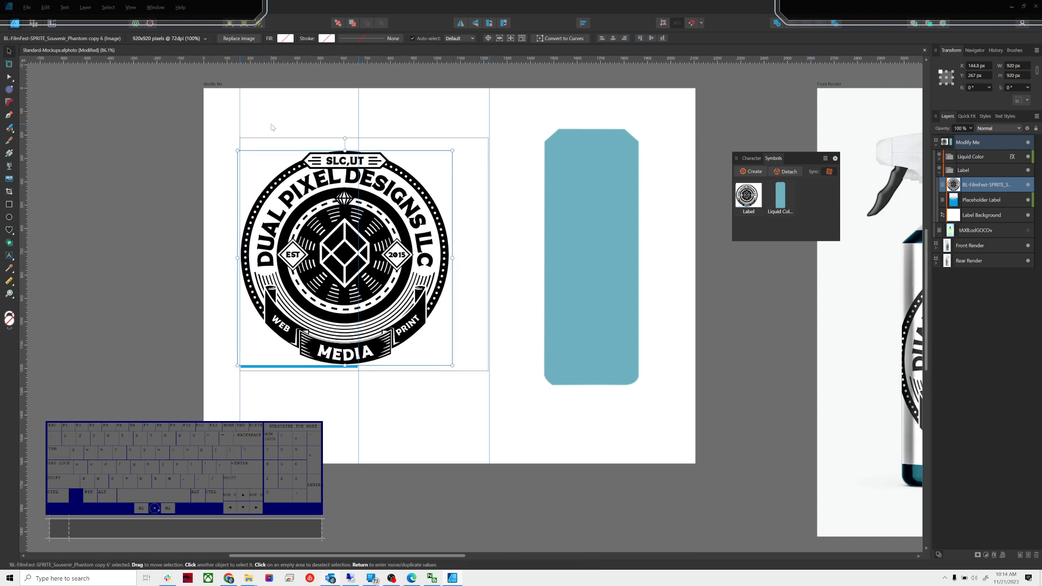
key("ctrl")
key("ctrl")
key("ctrl")
key("ctrl")
left_click_drag(392, 211, 351, 211)
left_click_drag(411, 151, 394, 176)
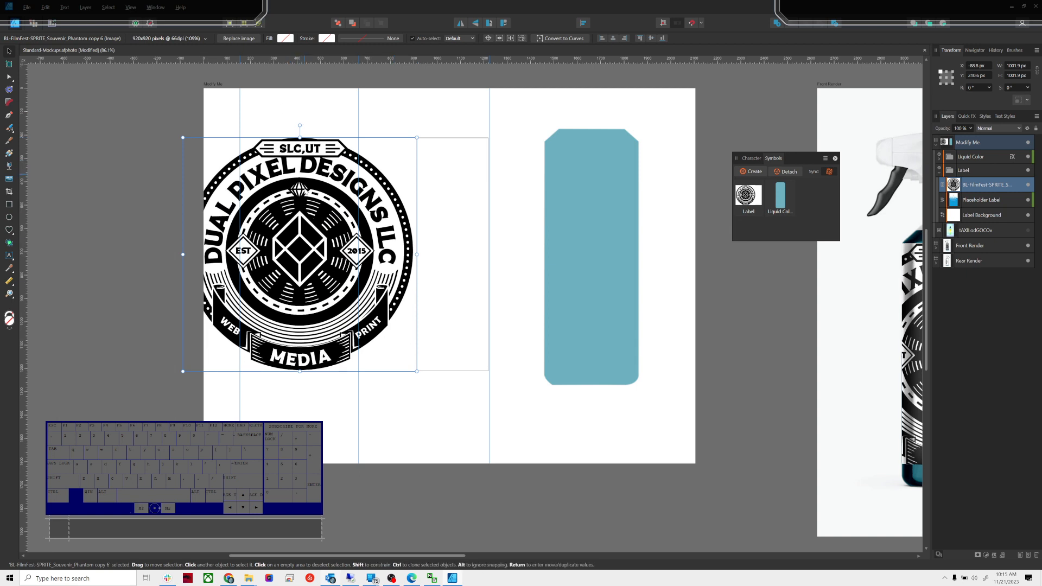
Deselect the logo and examine how the artwork appears on the front and rear bottle renders.
left_click(128, 82)
key("space")
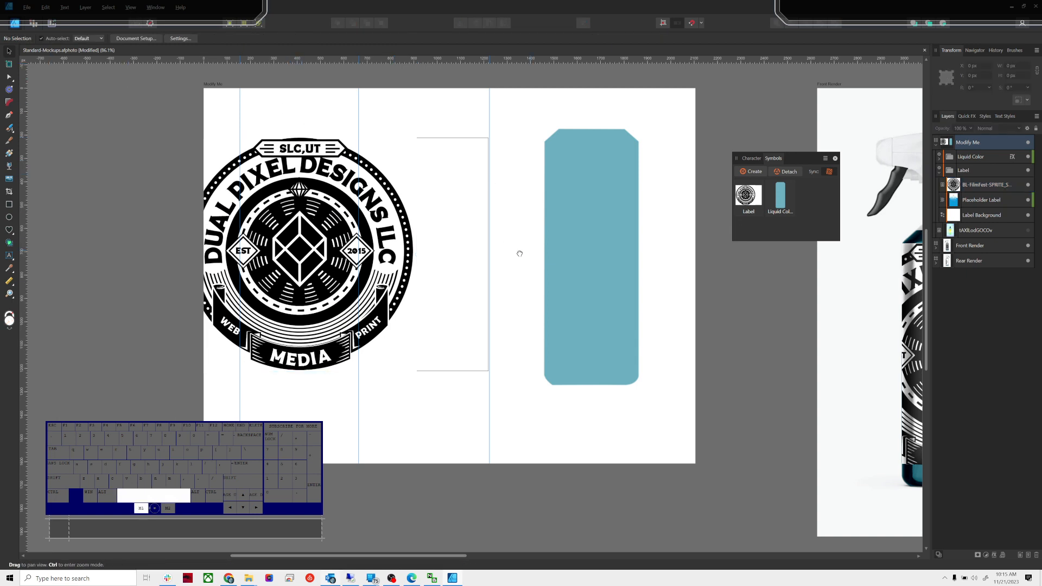
left_click_drag(519, 252, 344, 250)
left_click_drag(596, 291, 340, 269)
left_click_drag(632, 305, 497, 299)
scroll(520, 334, "right", 5)
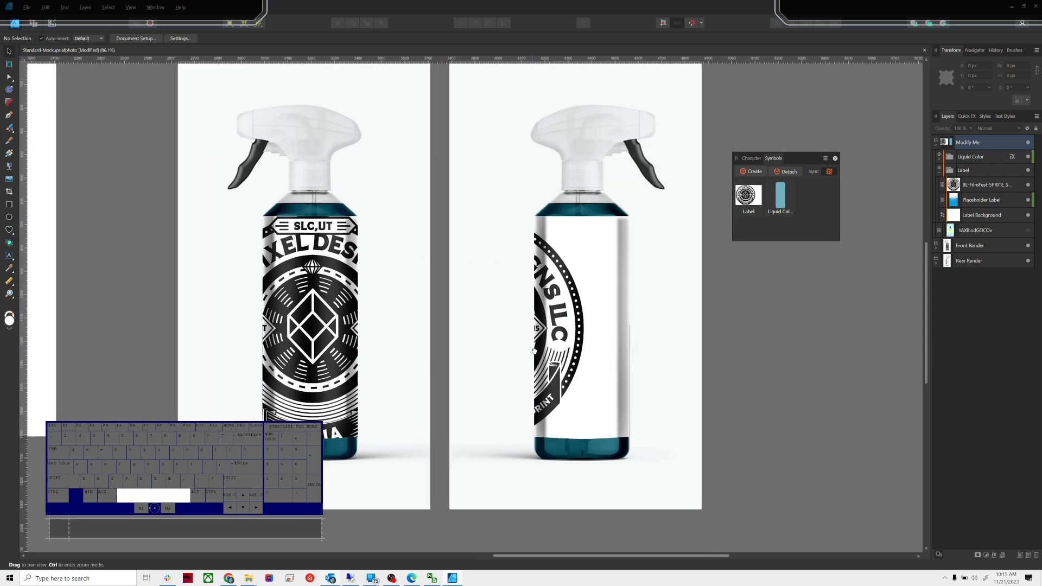
scroll(548, 322, "left", 20)
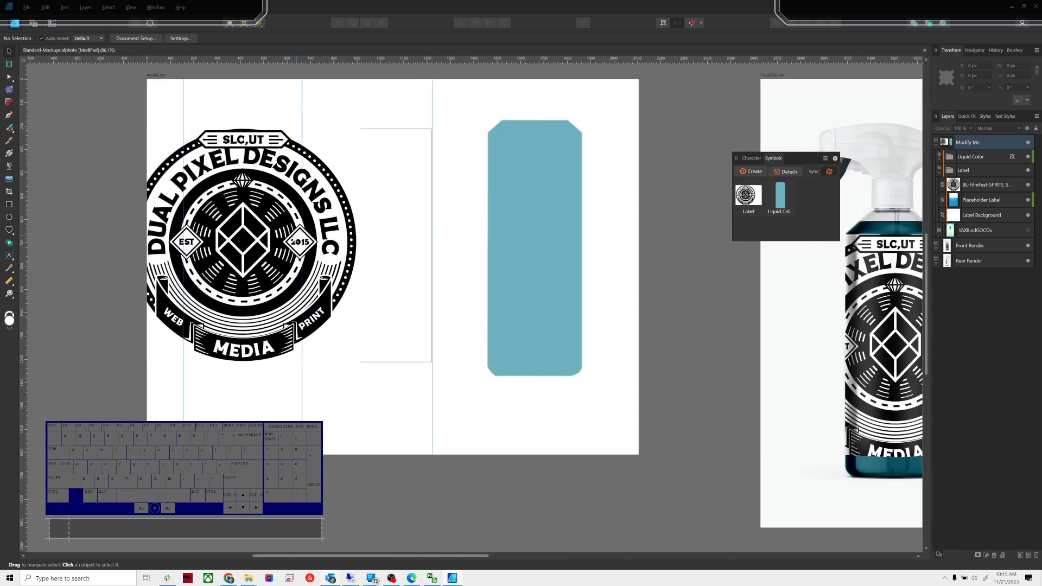
Move only the logo image right to about X 158.7 px, centring it on the middle vertical guide.
left_click_drag(297, 242, 341, 241)
key("ctrl+z")
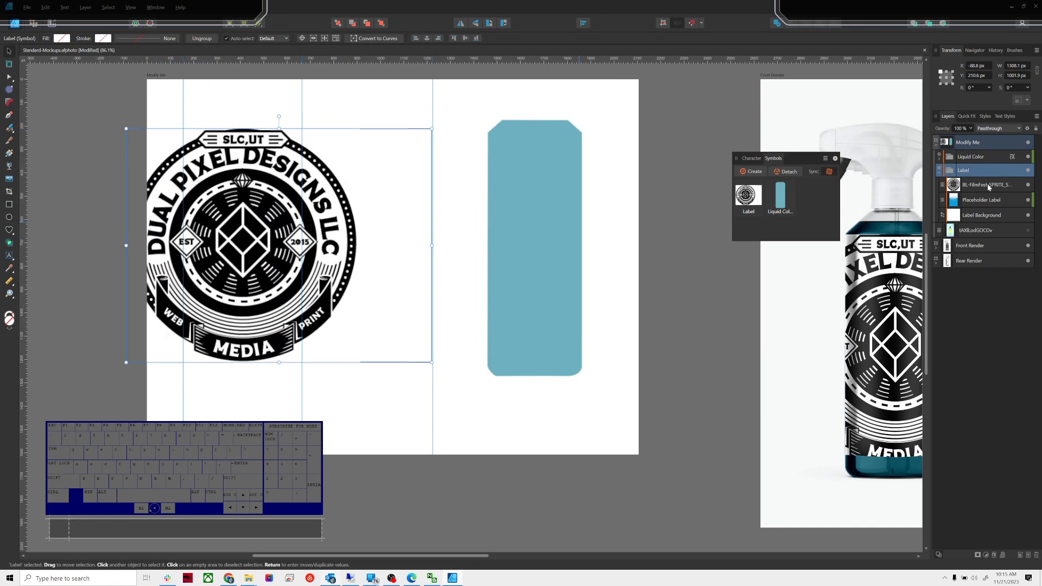
left_click(981, 186)
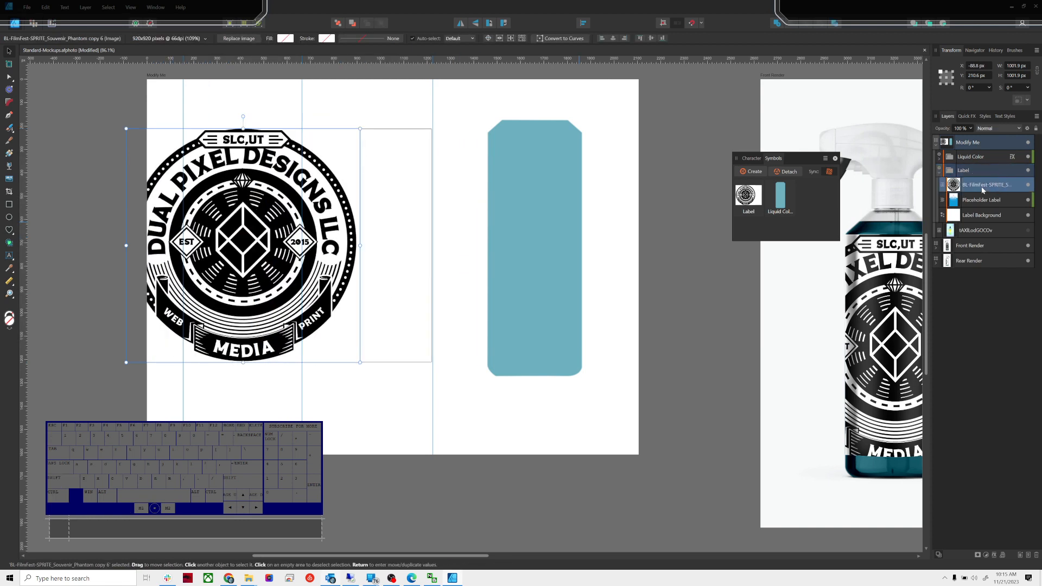
left_click_drag(295, 245, 352, 248)
Check how the repositioned logo wraps across the front and rear bottle renders.
key("space")
left_click_drag(700, 301, 287, 237)
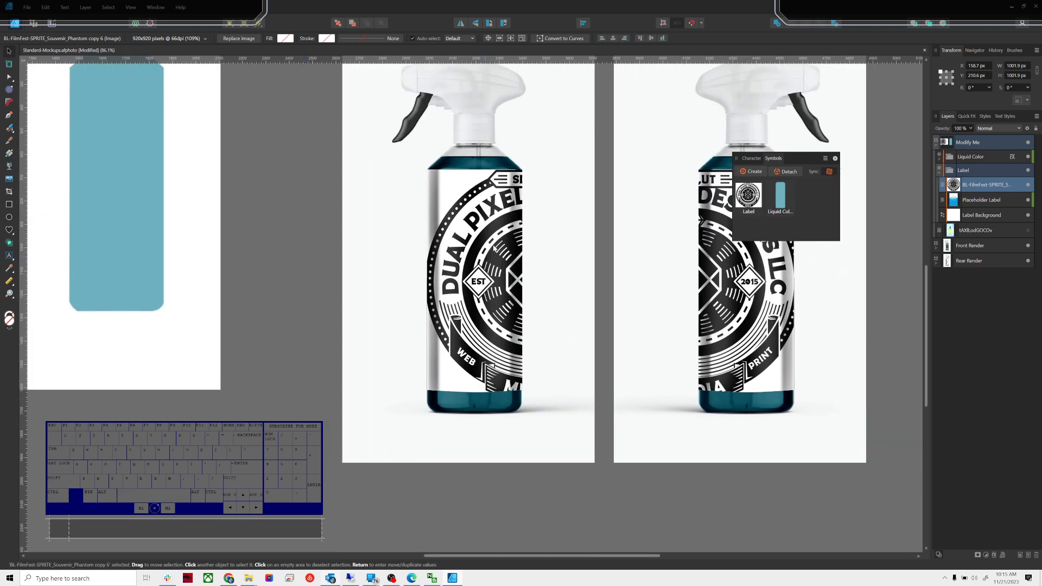
key("space")
left_click_drag(42, 267, 465, 380)
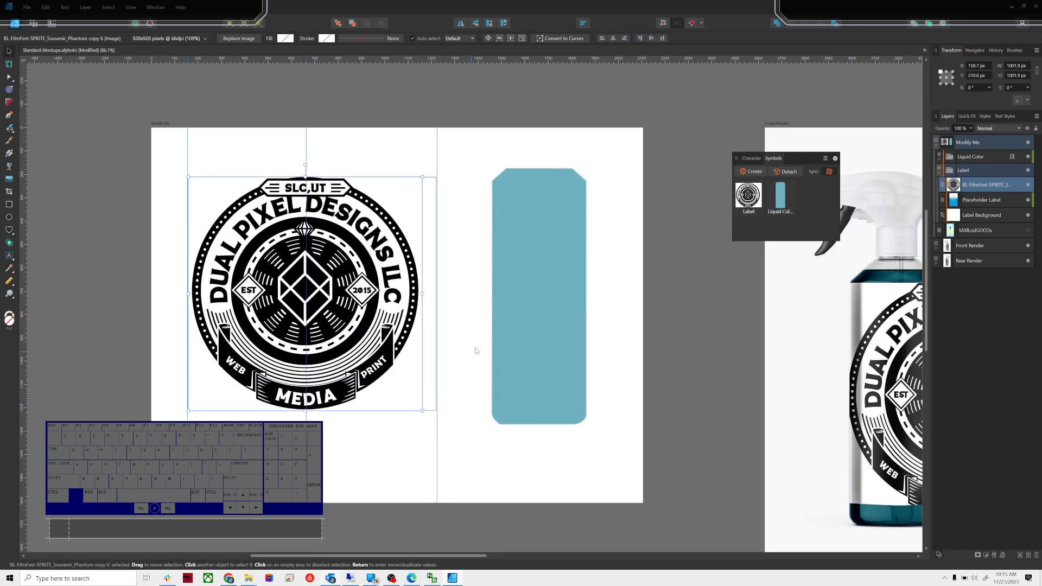
key("space")
left_click_drag(562, 288, 282, 281)
key("ctrl")
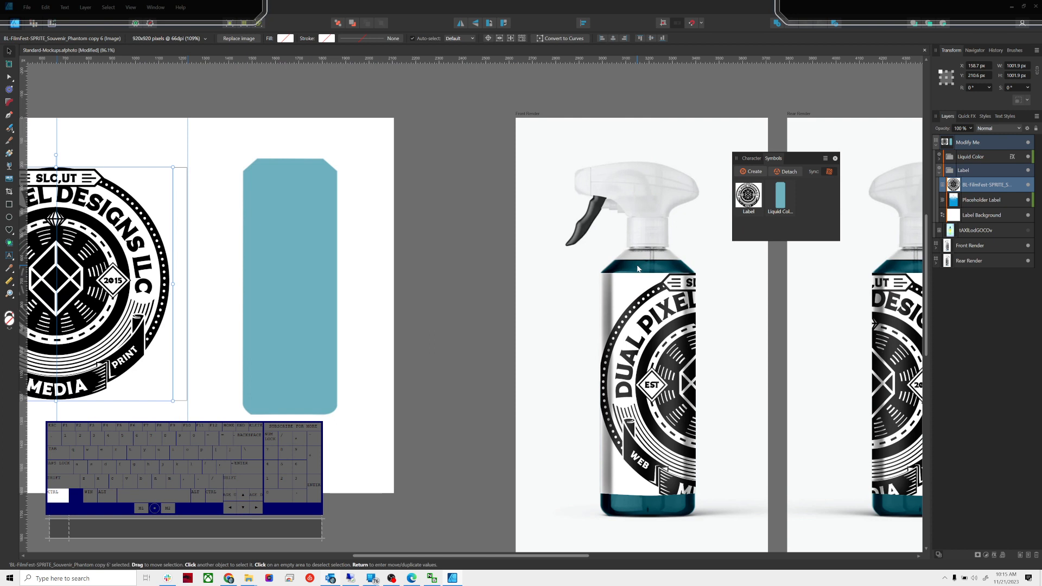
Recolour the Liquid Color symbol to a vivid red with hue 360 and a strongly raised saturation.
left_click(313, 264)
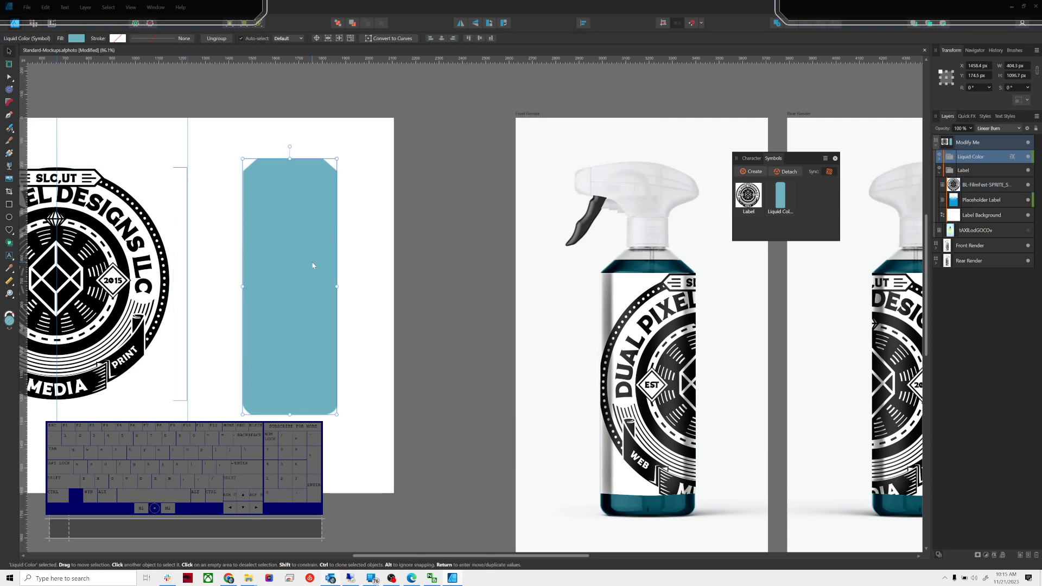
key("ctrl")
key("ctrl")
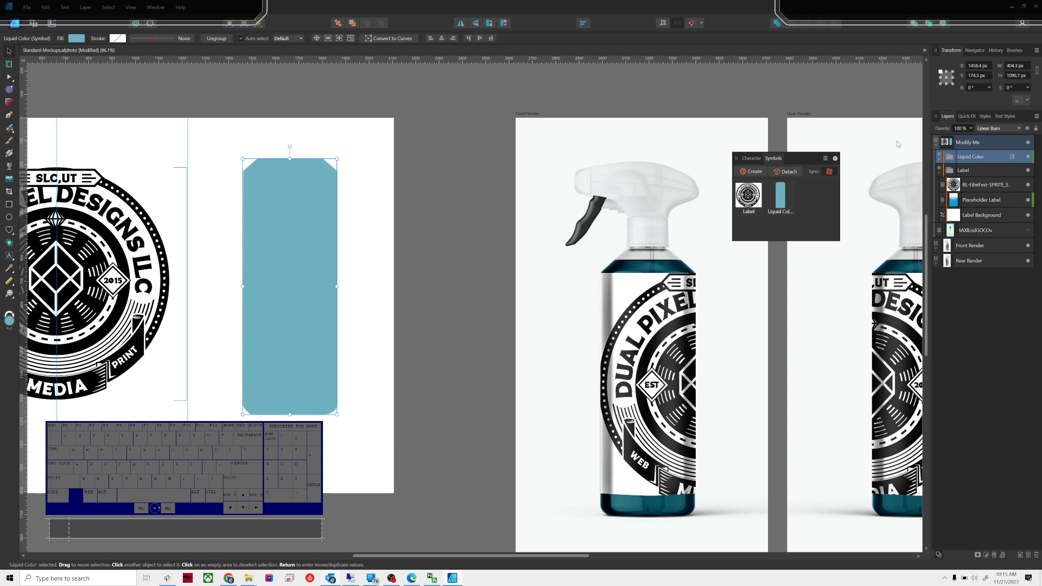
left_click(950, 157)
key("ctrl")
left_click(78, 41)
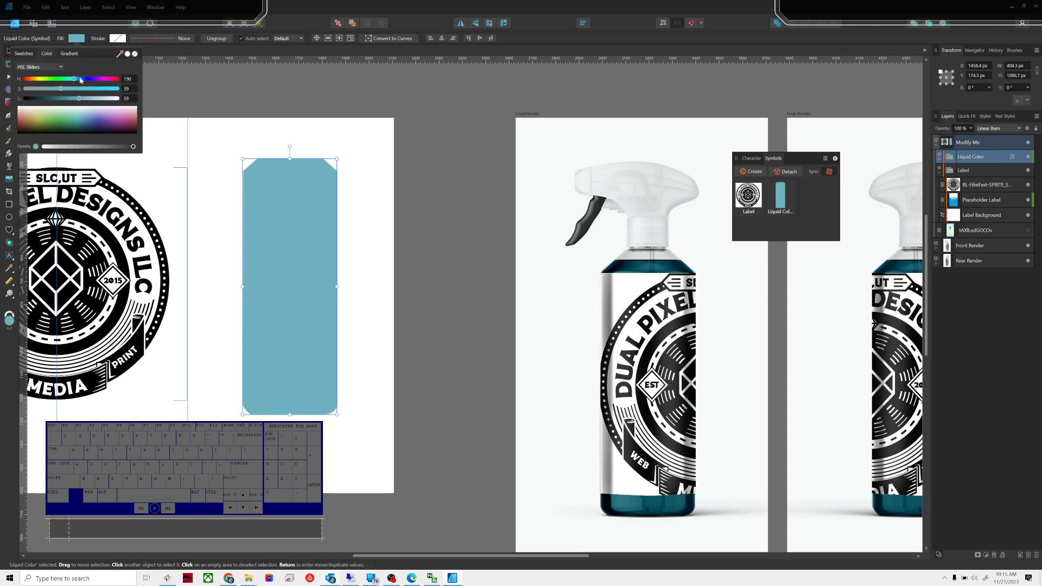
left_click_drag(69, 81, 121, 89)
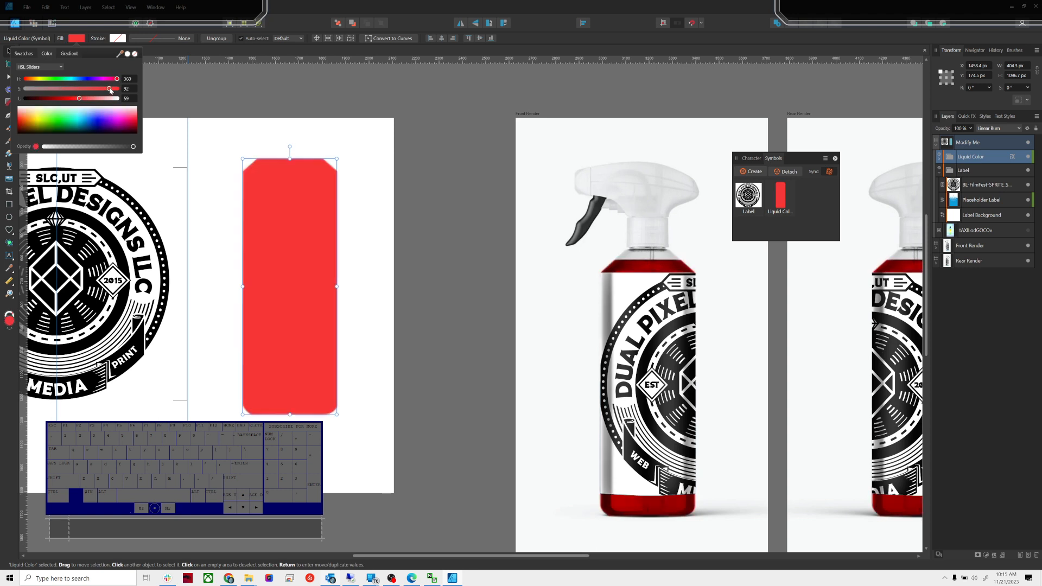
left_click(358, 157)
scroll(380, 183, "down", 1)
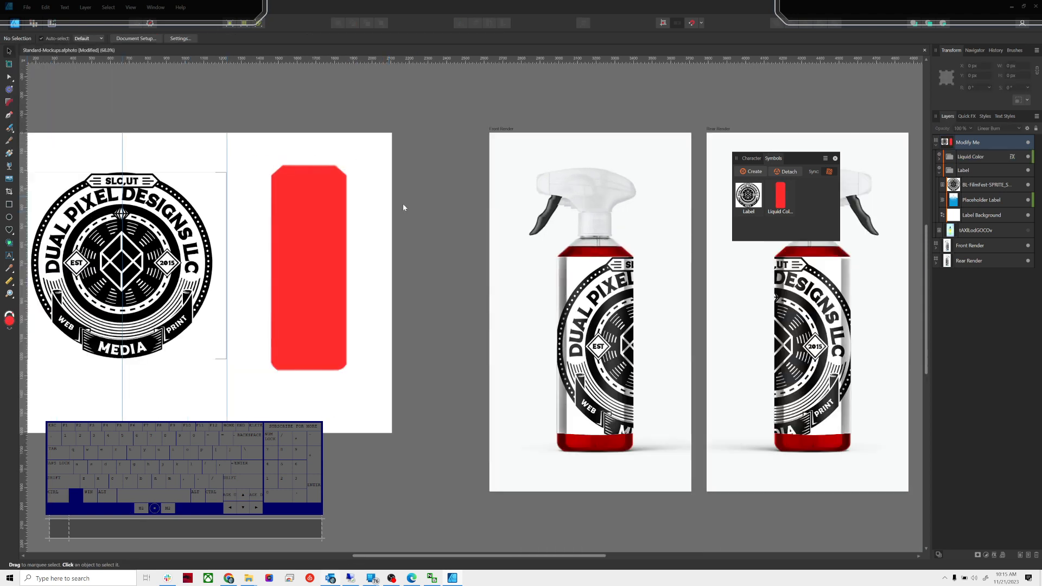
left_click_drag(404, 225, 358, 255)
scroll(259, 217, "down", 1)
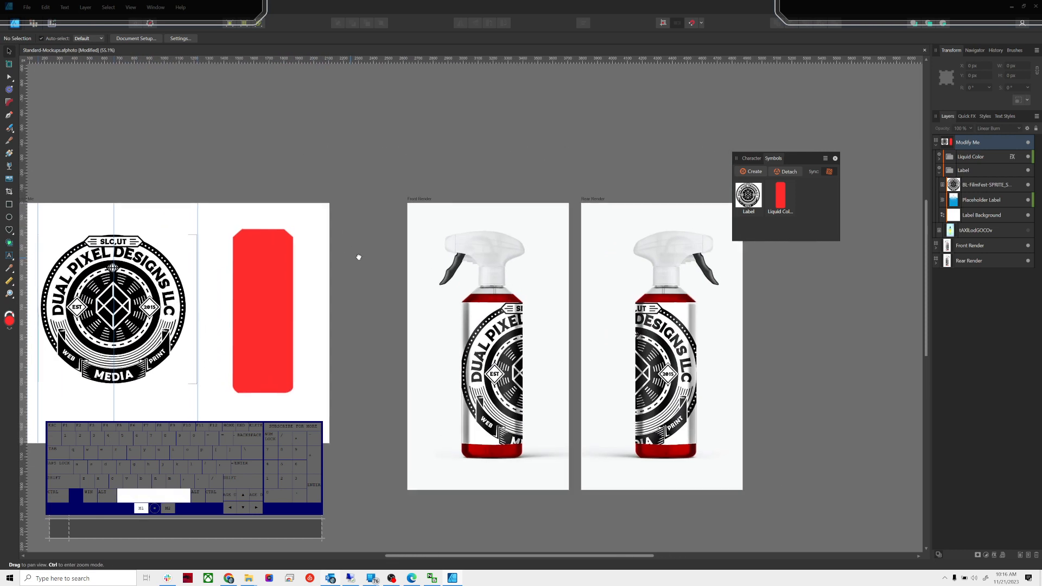
Switch to the Export persona and exclude the Modify Me artboard from the slices, keeping only Front Render and Rear Render for export.
left_click(53, 25)
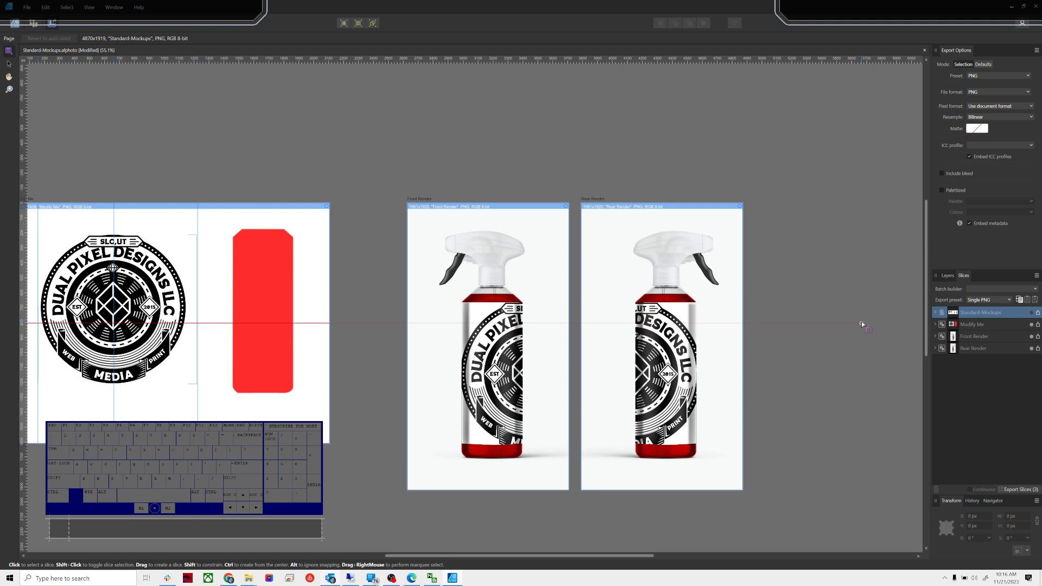
left_click(1033, 314, "ctrl")
left_click(1032, 324)
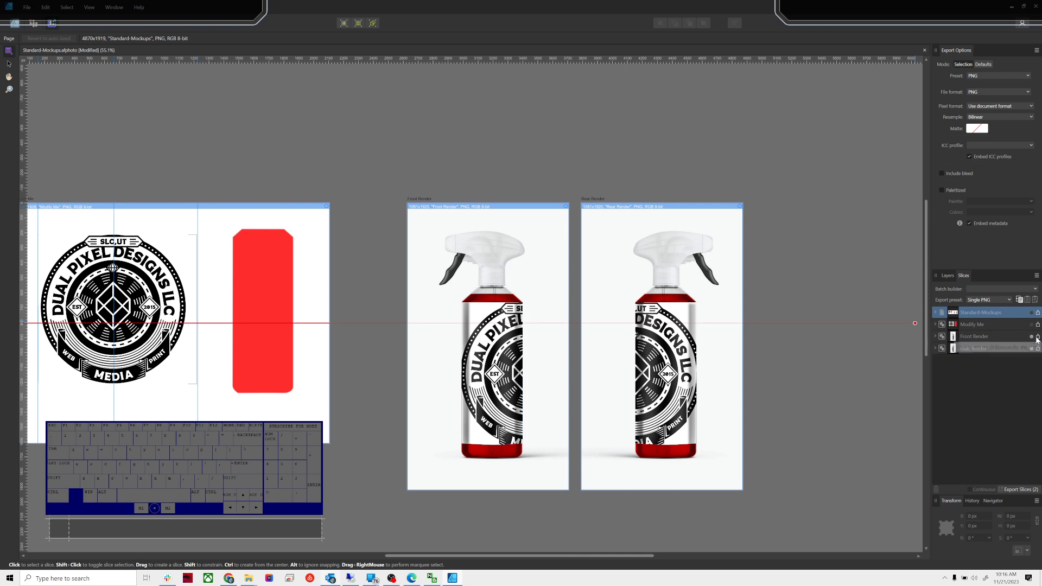
Export the Front Render and Rear Render slices together as PNG files into the Downloads folder.
left_click(1012, 337)
left_click(1006, 348, "shift")
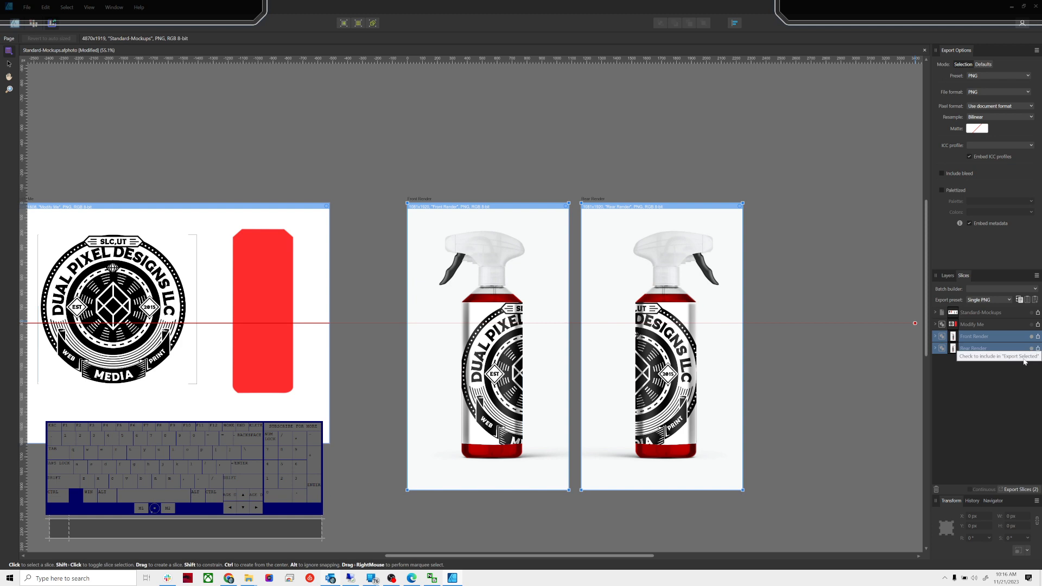
left_click(1013, 491)
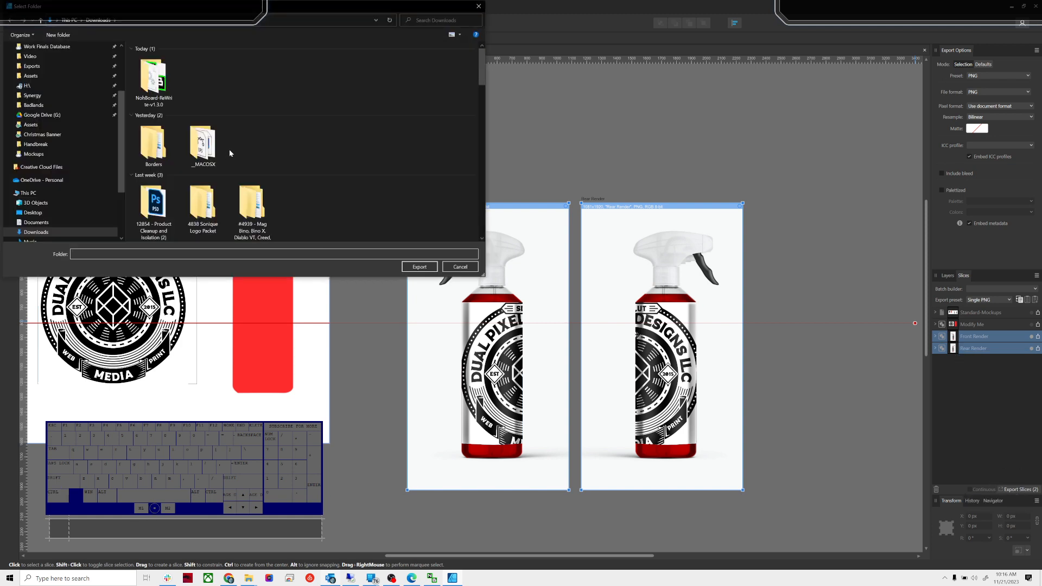
left_click(416, 267)
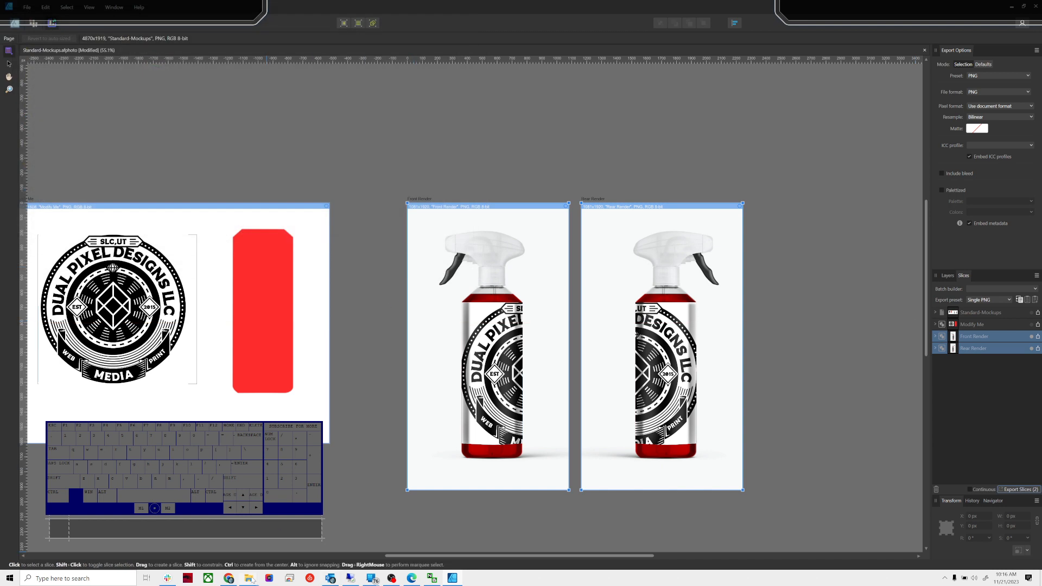
Switch to File Explorer, view the exported Rear Render.png and Front Render.png in the Downloads folder, and close the image viewer.
mouse_move(252, 579)
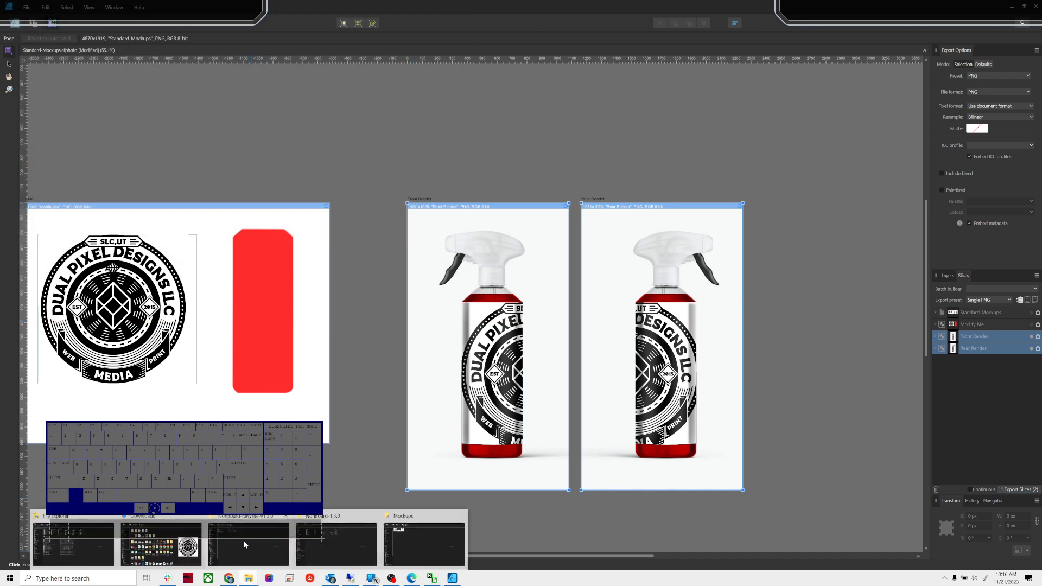
left_click(90, 545)
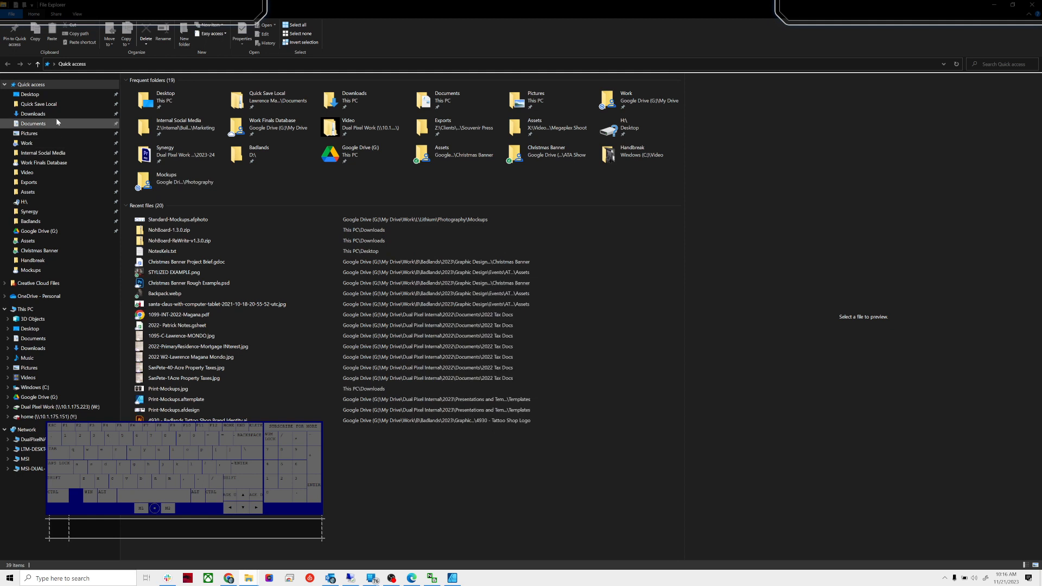
left_click(57, 116)
left_click(164, 118)
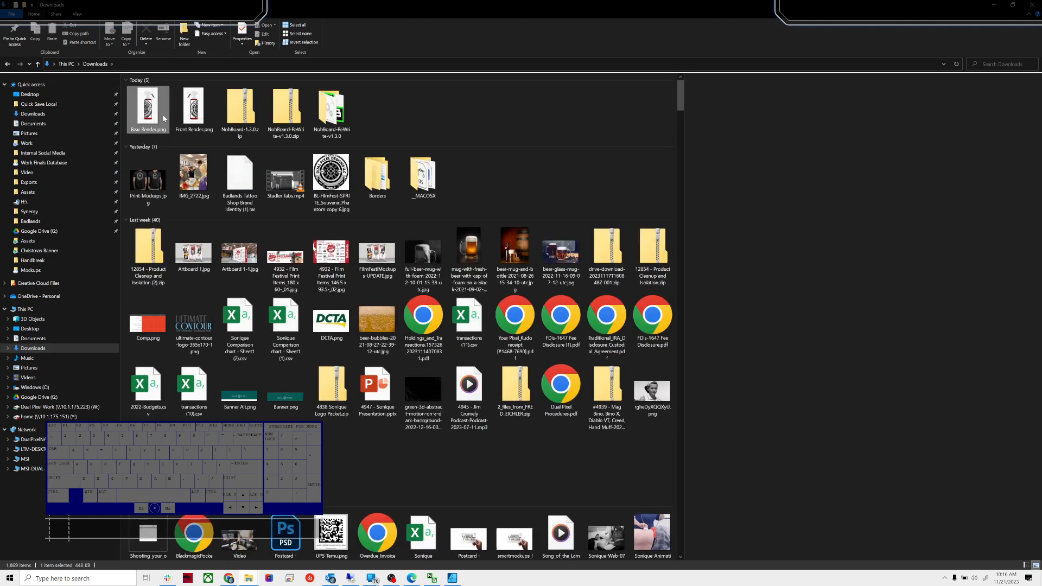
double_click(164, 118)
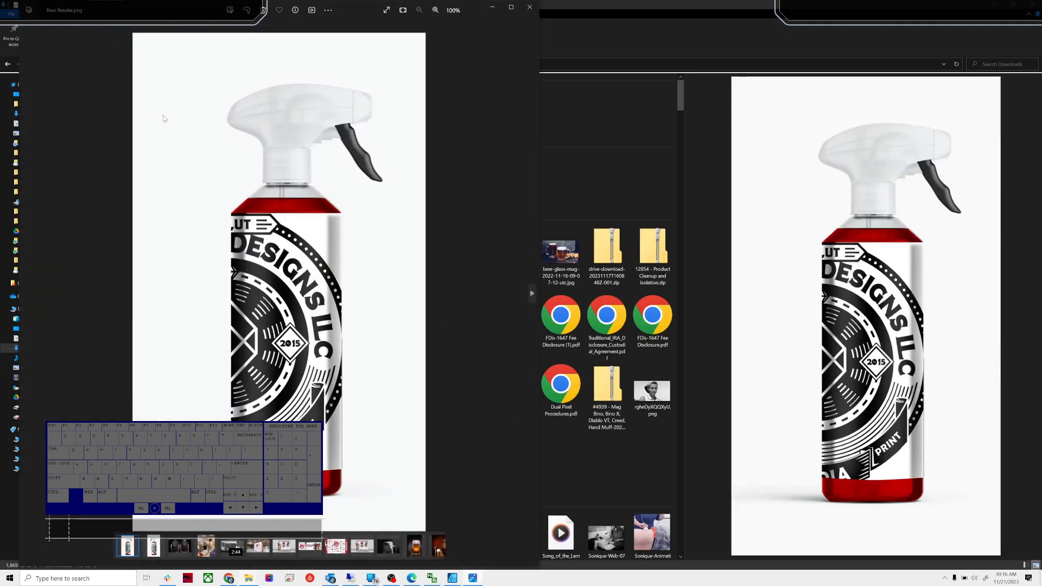
key("Right")
key("Left")
left_click(529, 7)
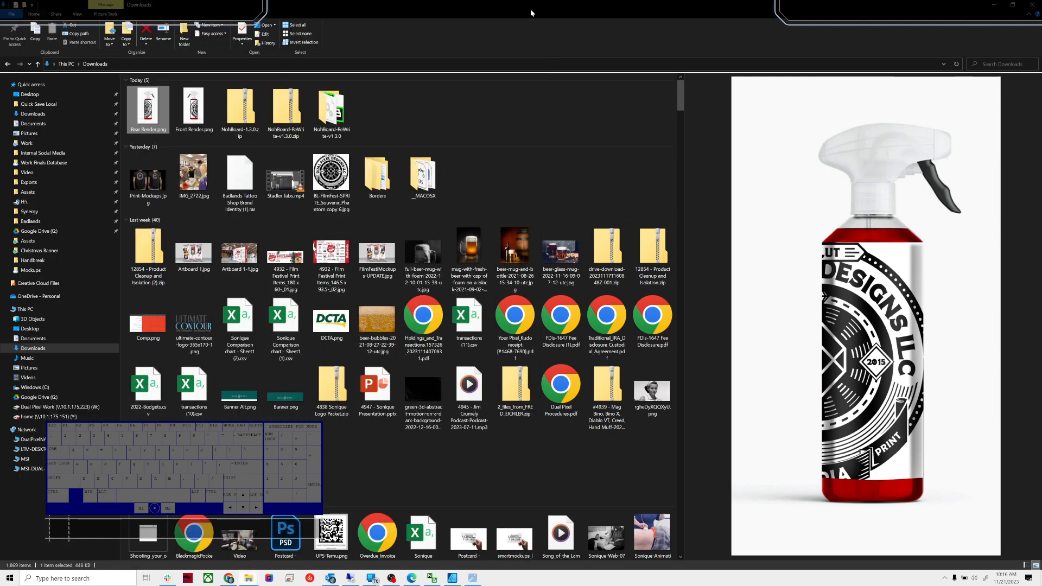
Switch back to the mockup document in Affinity Designer and return to the Designer persona.
key("alt+Tab")
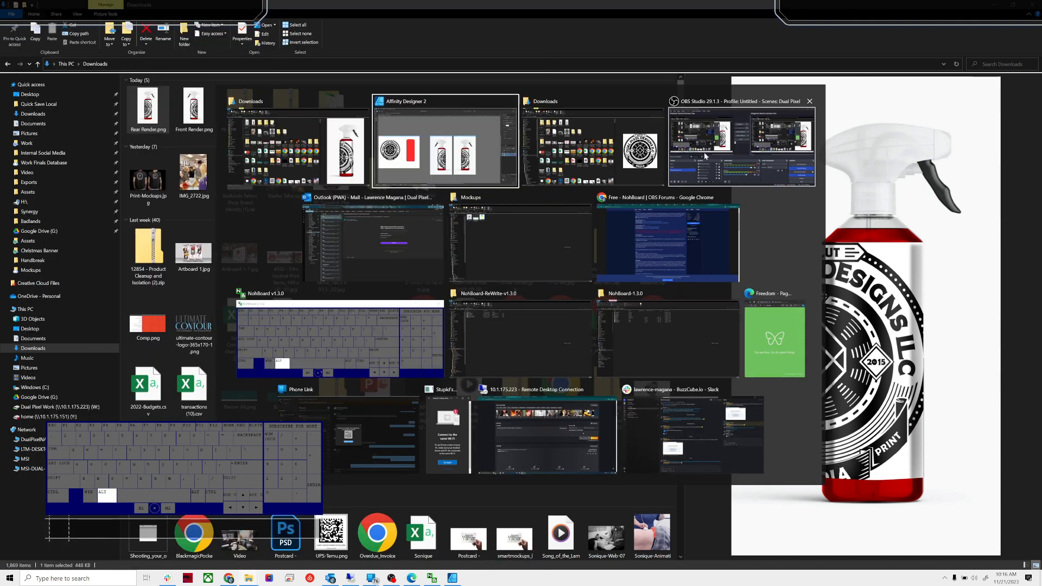
left_click(439, 184)
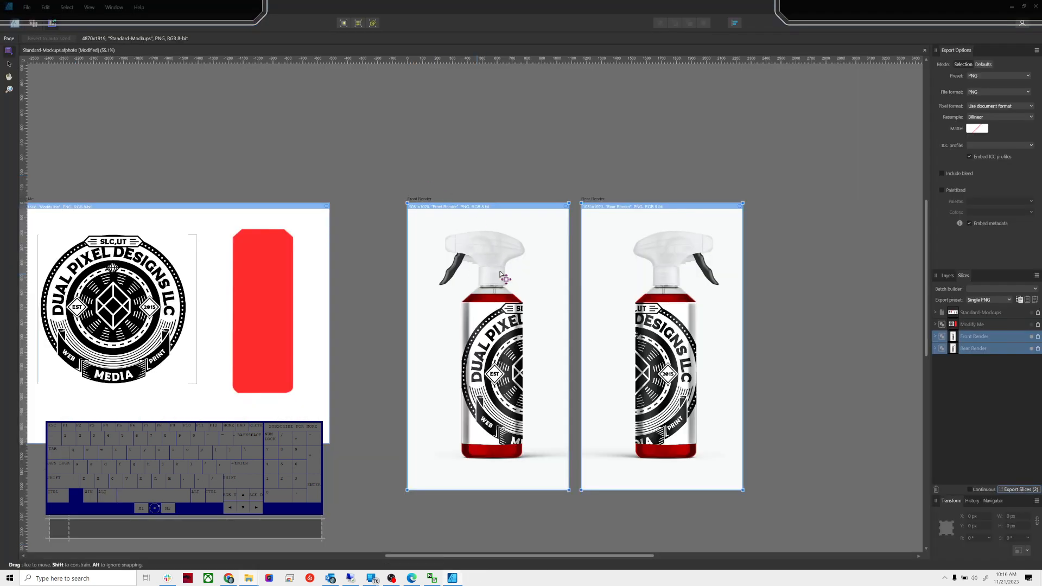
left_click(16, 24)
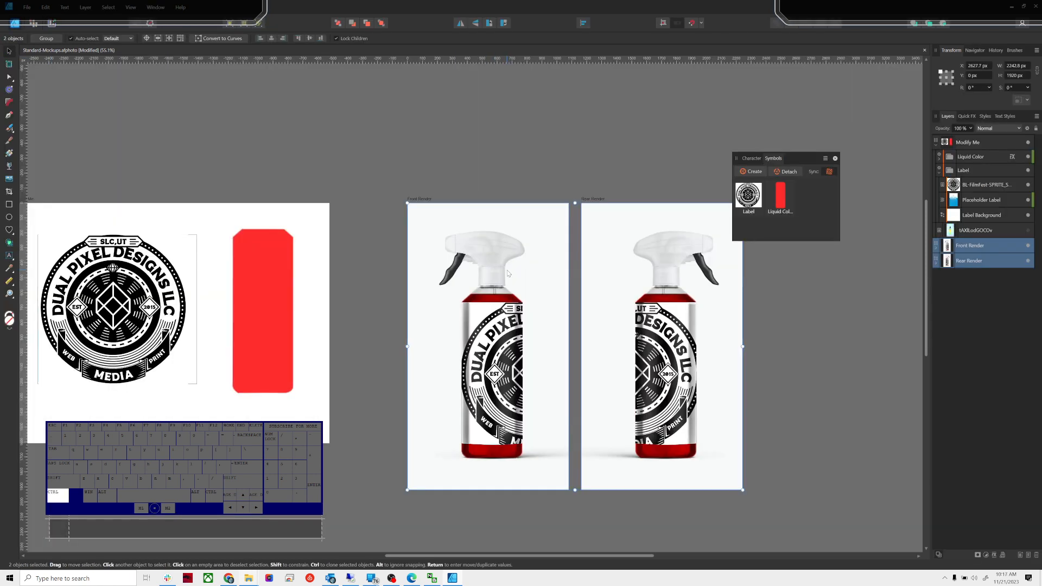
left_click_drag(507, 369, 618, 383)
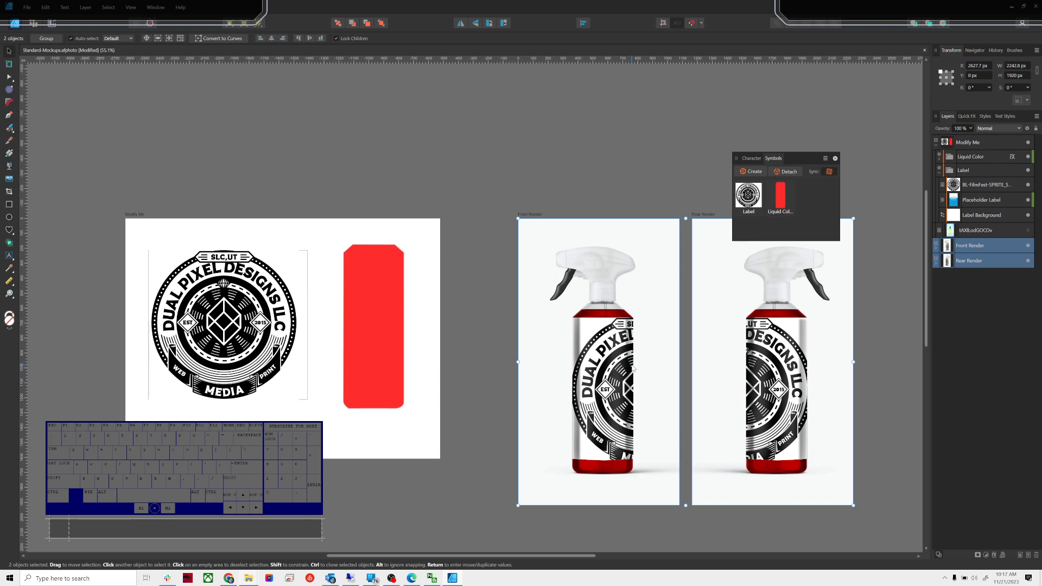
Delete the logo image from the Label symbol and stretch the placeholder label horizontally to about 972 px wide.
left_click(248, 315)
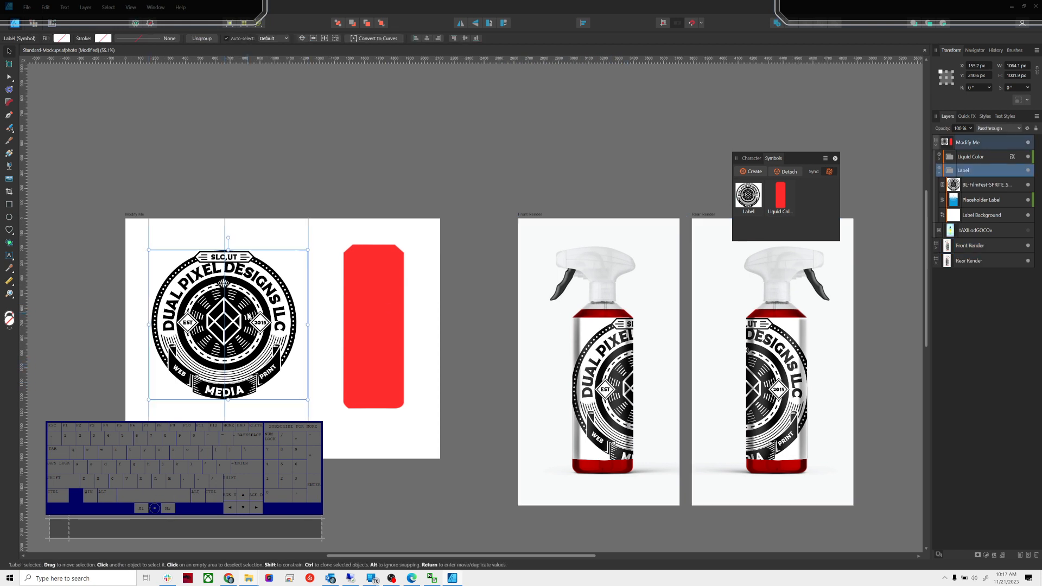
left_click(983, 185)
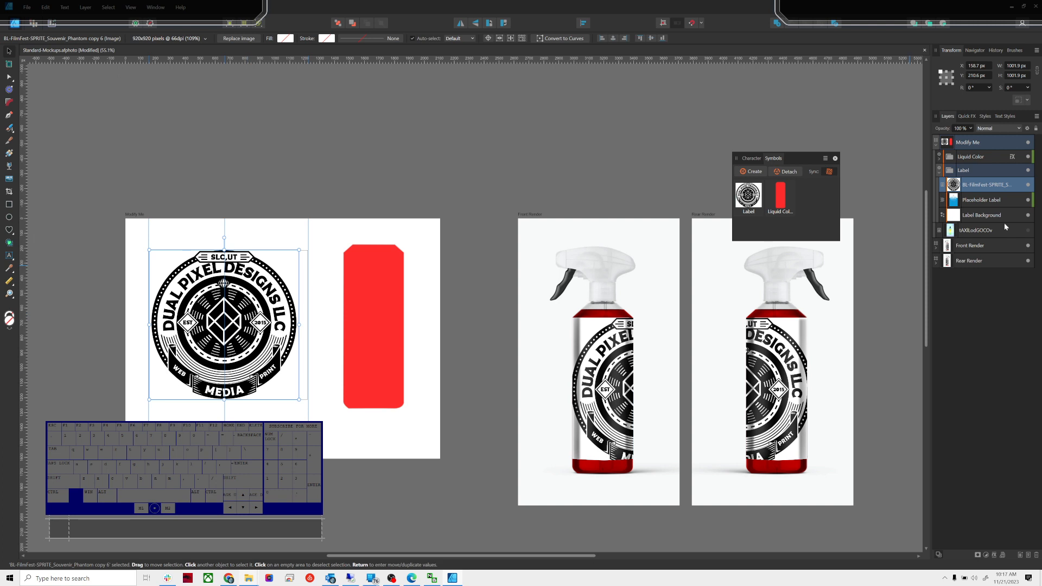
key("Delete")
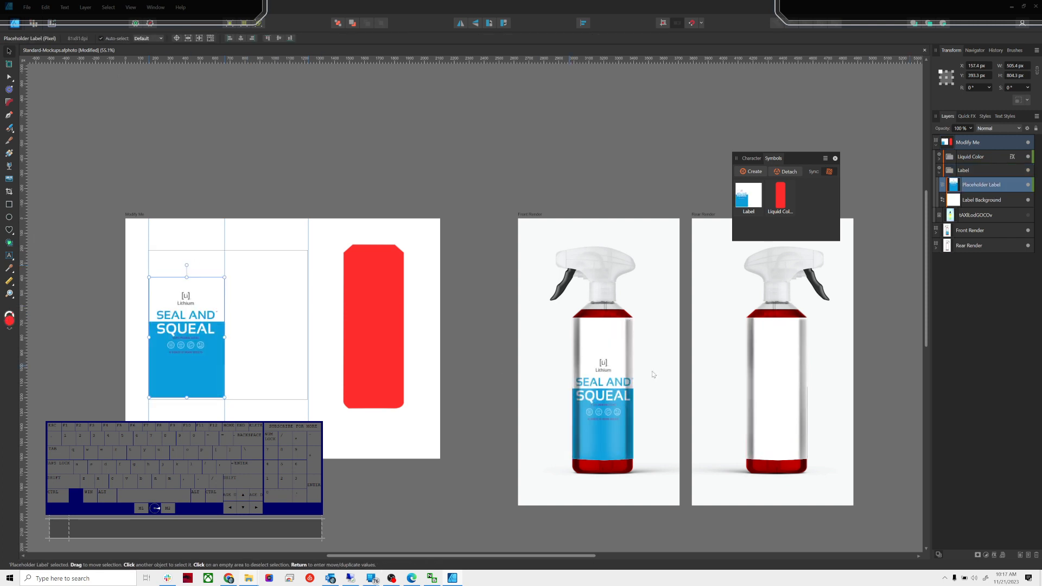
left_click_drag(225, 338, 295, 346)
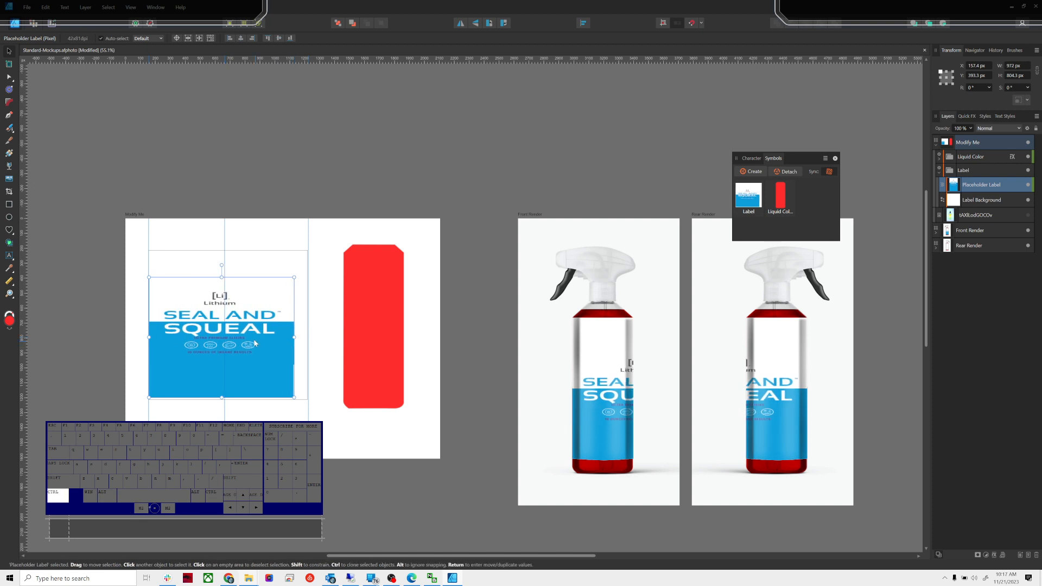
Undo the placeholder label stretch and the deletion of the logo image.
key("ctrl+z")
key("ctrl+z")
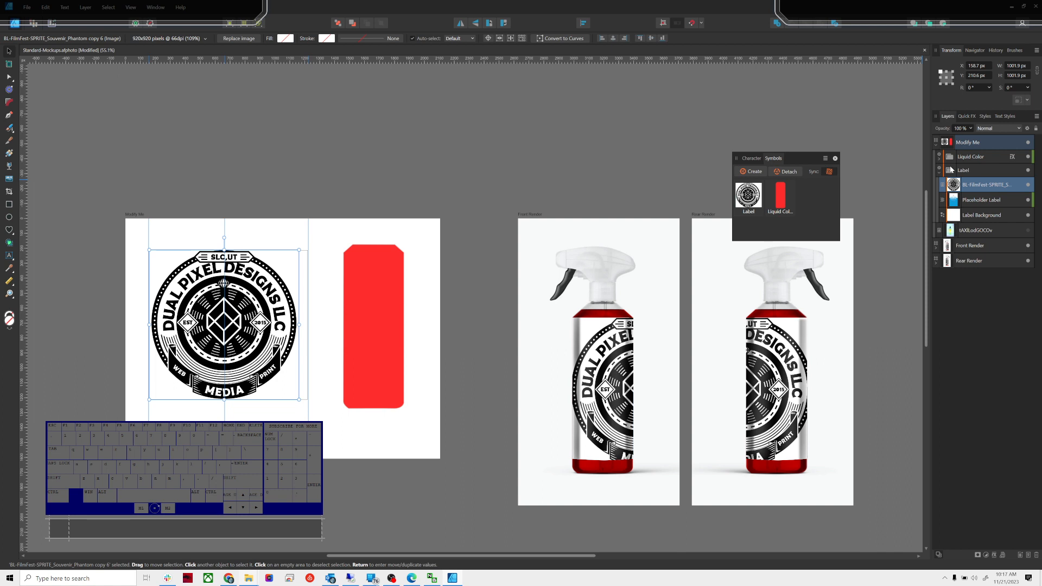
Lock the Label symbol group inside the Modify Me artboard and clear the selection.
left_click(964, 174)
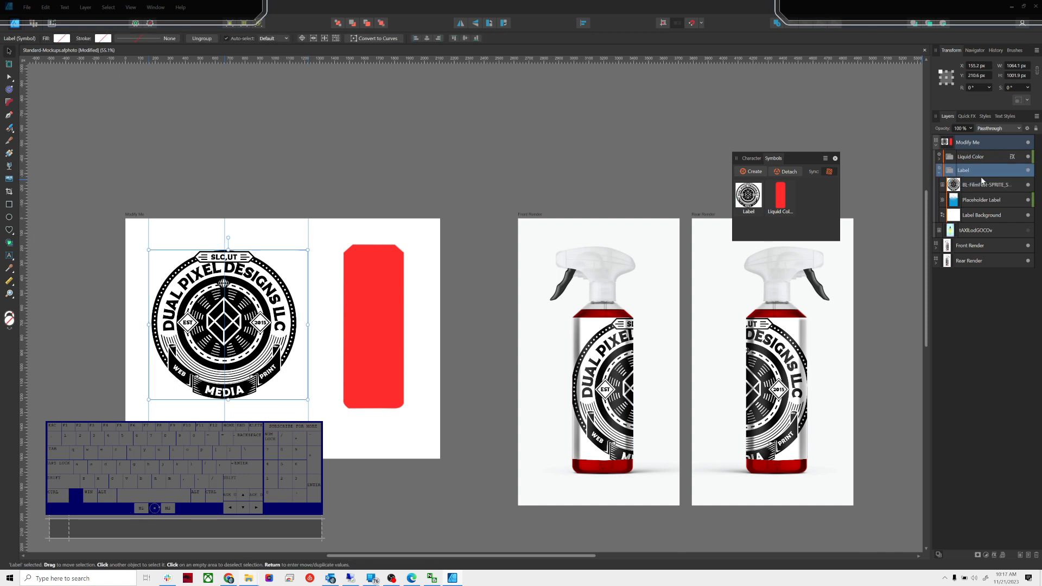
left_click(1027, 129)
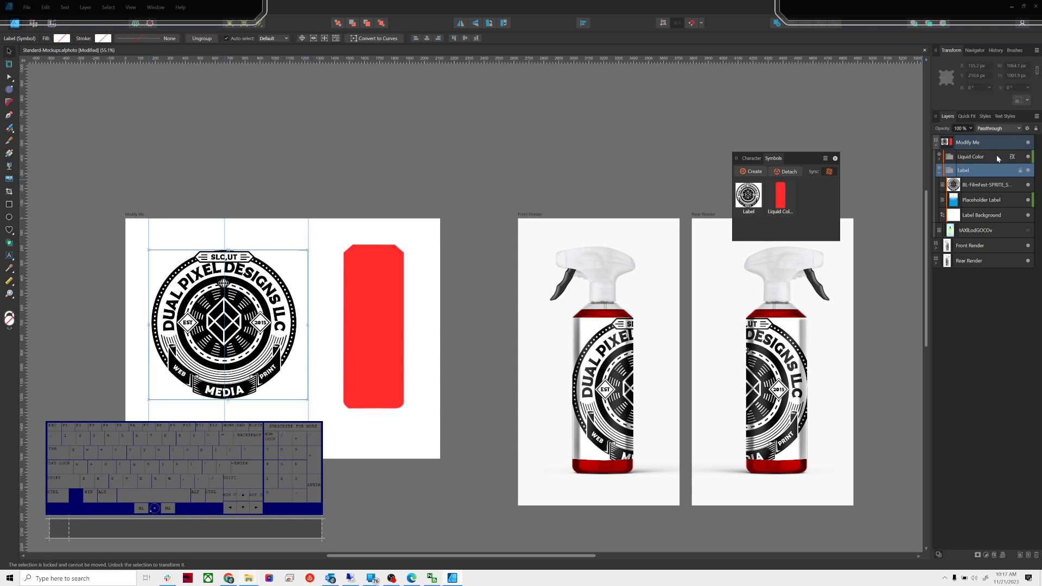
left_click(277, 412)
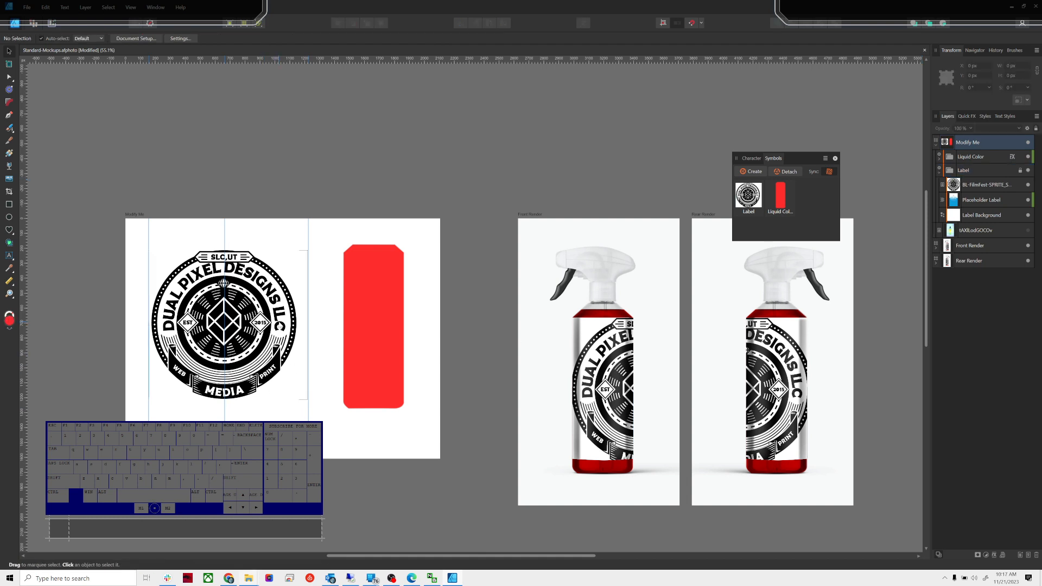
Test selecting the label artwork directly on the artboard and through the logo image layer inside the Label symbol.
left_click(279, 323)
left_click(263, 362)
left_click(988, 186)
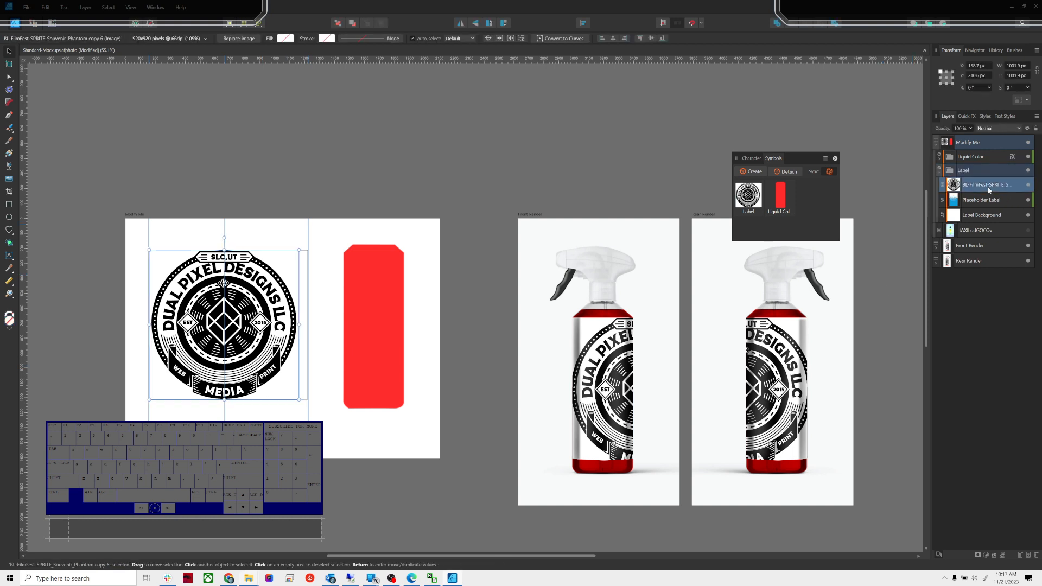
left_click(235, 337)
Recolour the Liquid Color symbol to a deep blue with hue 230, change it to bright pink, and deselect it.
left_click(366, 320)
left_click(83, 39)
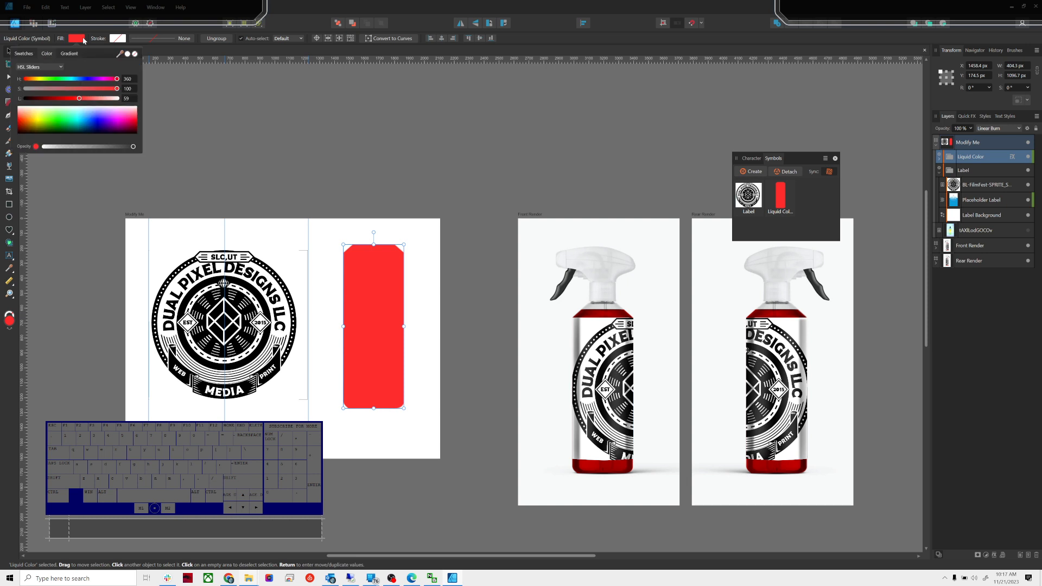
left_click(95, 128)
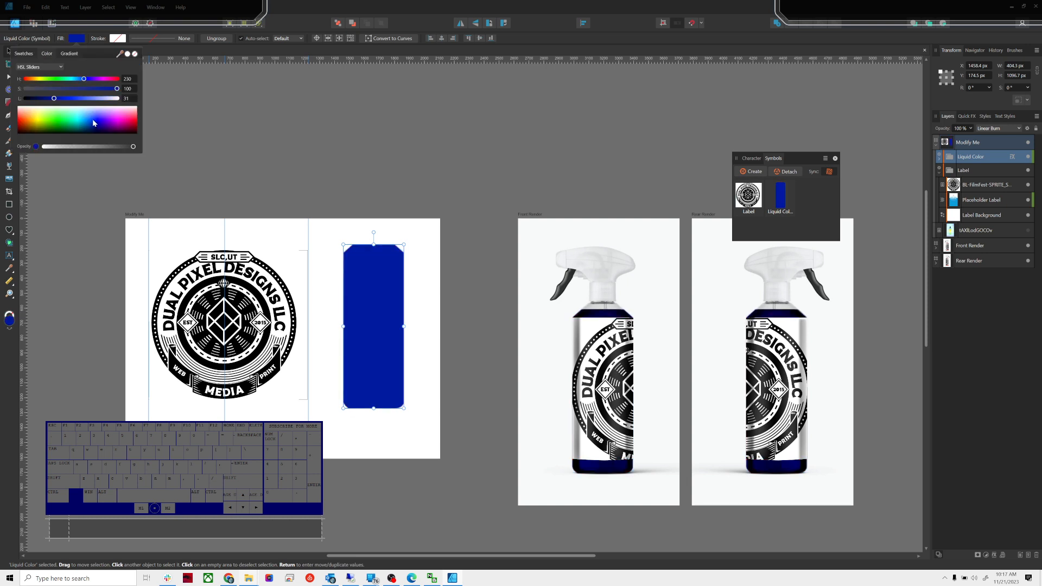
left_click(120, 117)
left_click(363, 144)
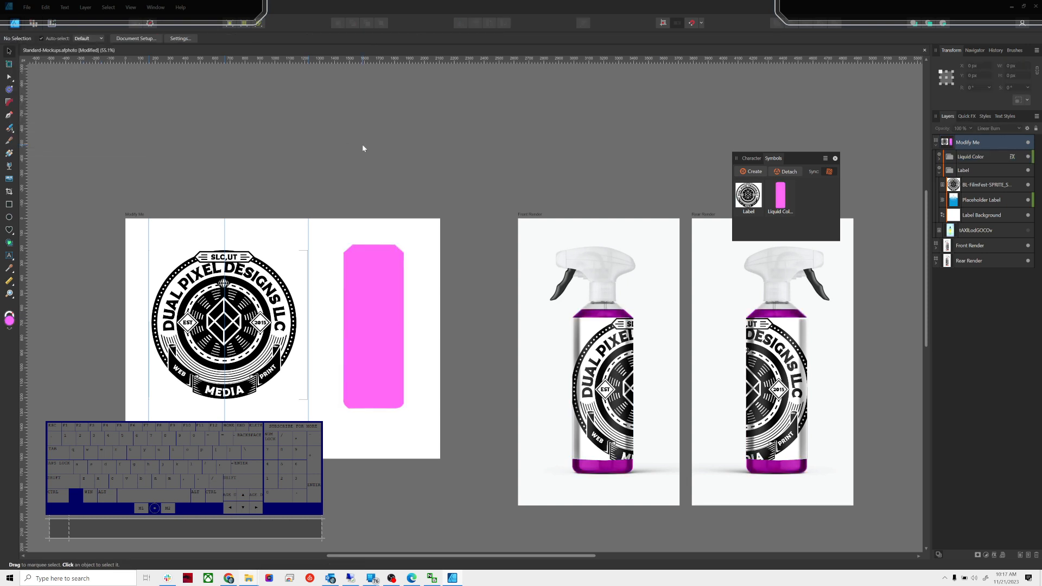
left_click_drag(654, 437, 617, 430)
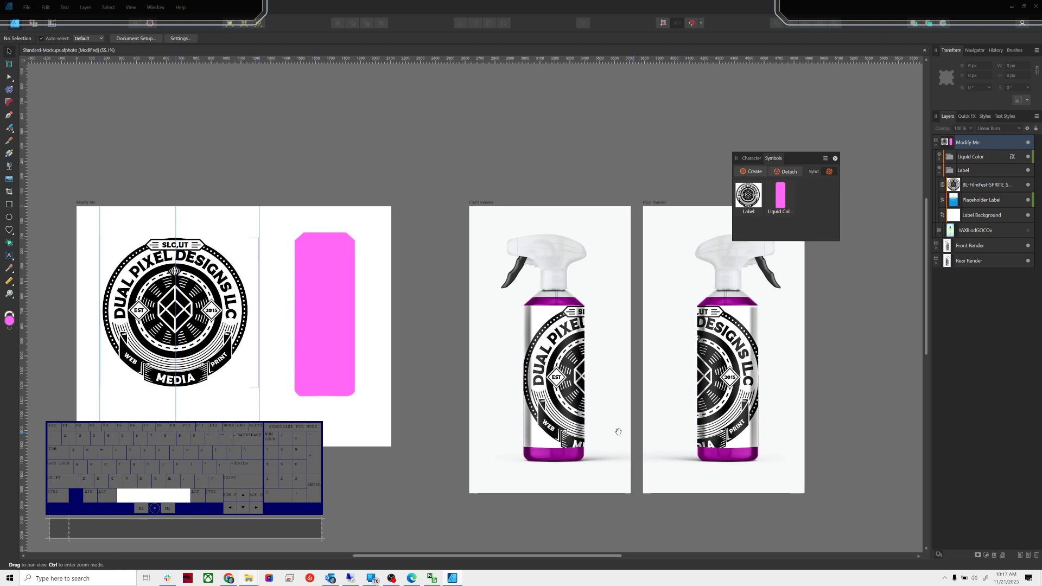